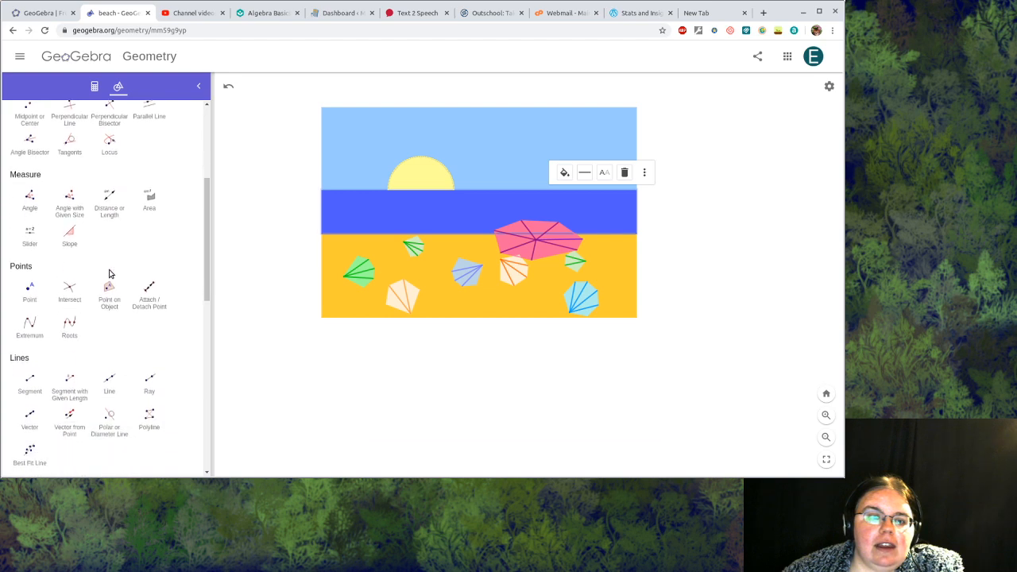
- Place a free point in the blank area below the beach scene, left of its centre
scroll(109, 274, down, 3)
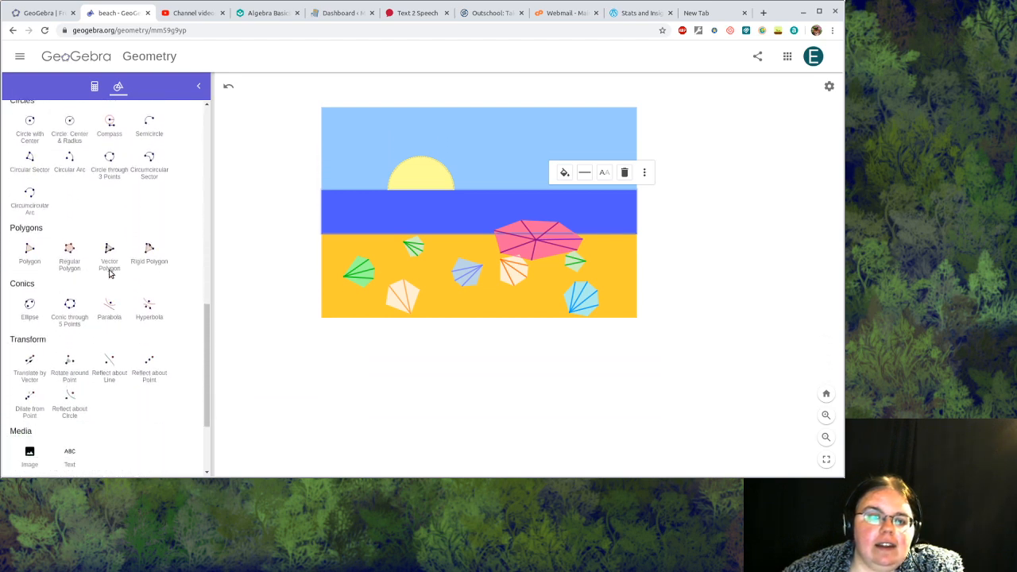
scroll(112, 273, up, 2)
scroll(112, 273, up, 10)
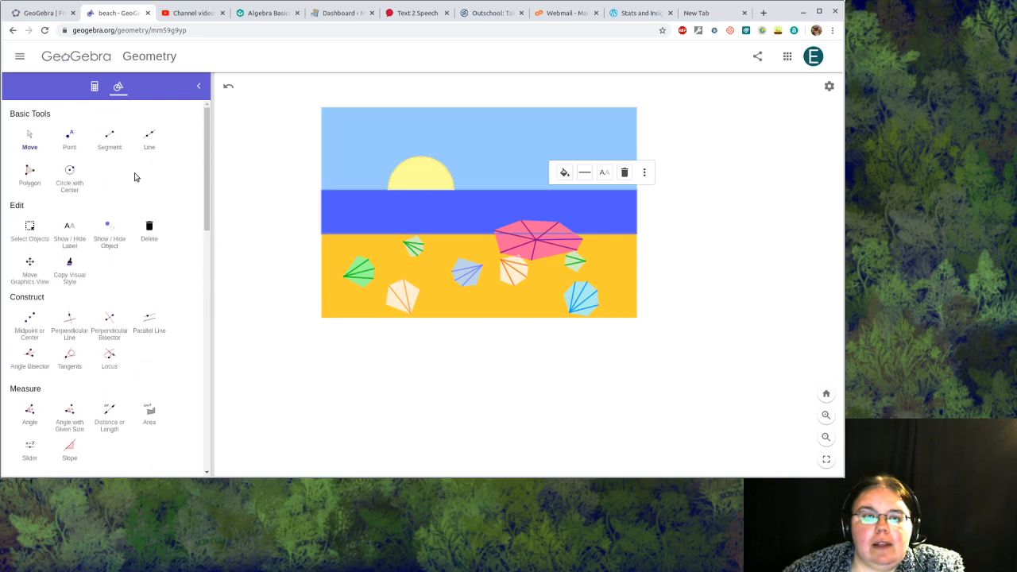
click(70, 137)
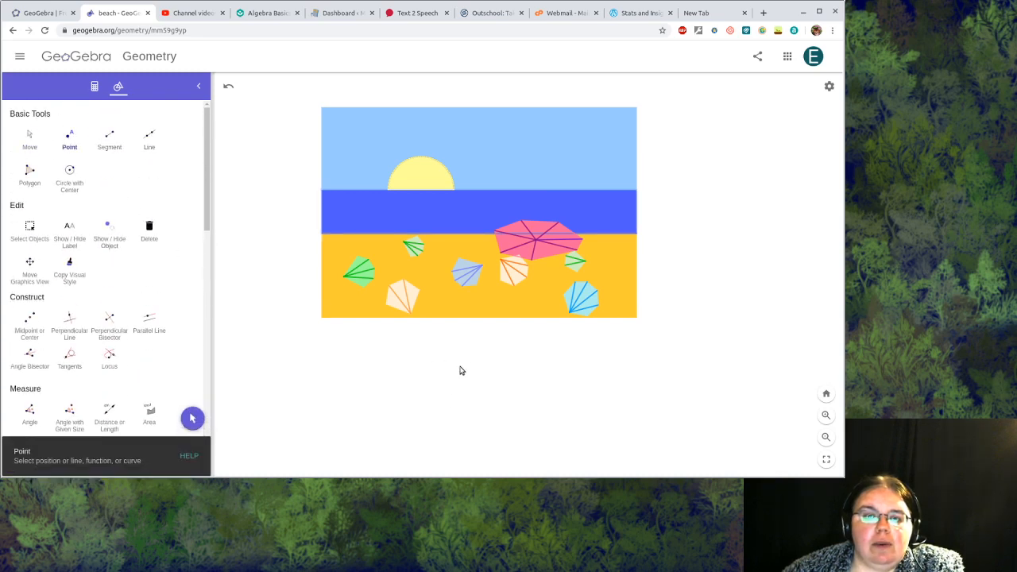
click(426, 409)
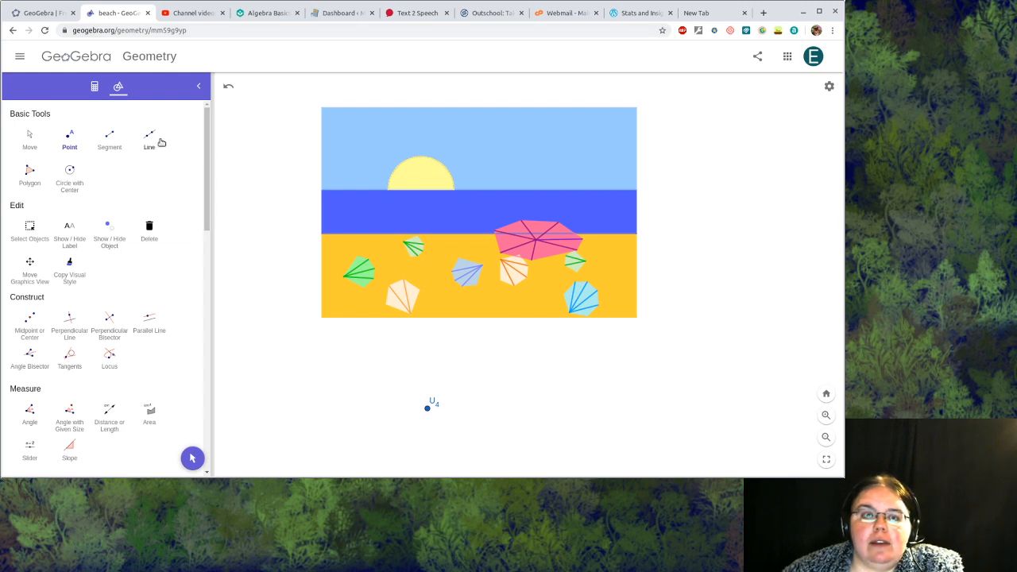
- Make the hidden line f: y = 0 visible along the lower edge of the beach scene
drag(206, 174, 189, 219)
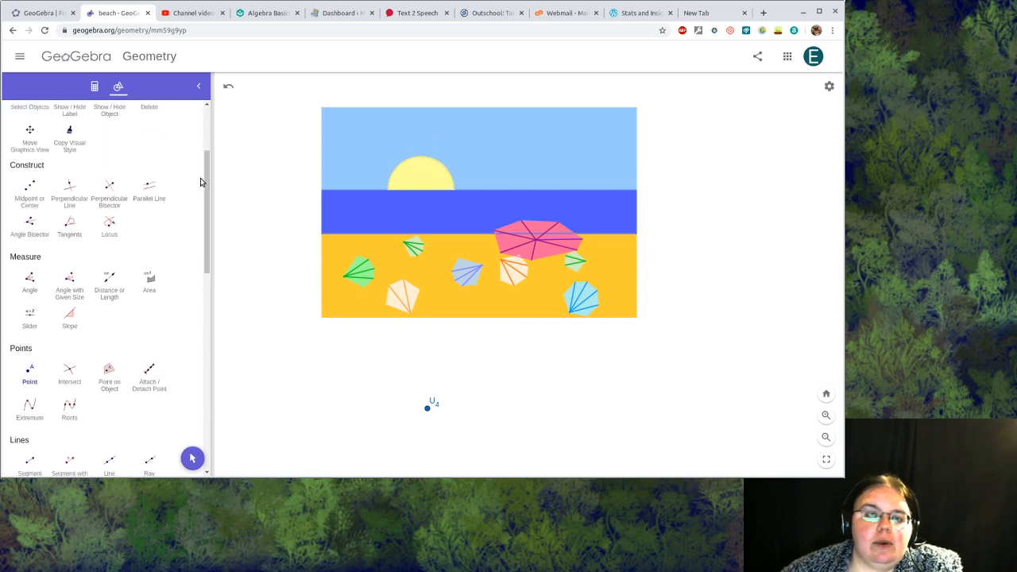
drag(207, 181, 205, 125)
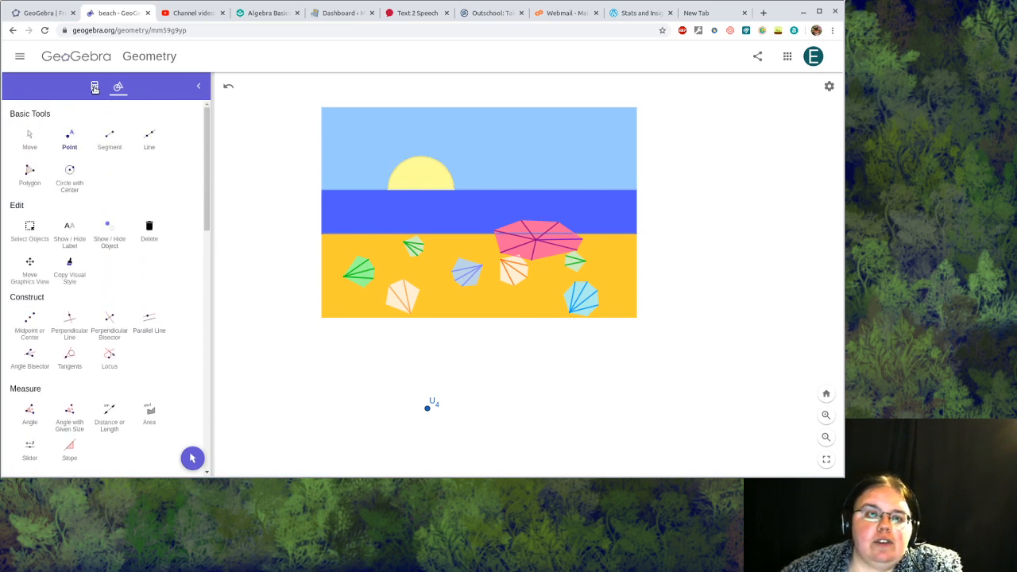
click(94, 87)
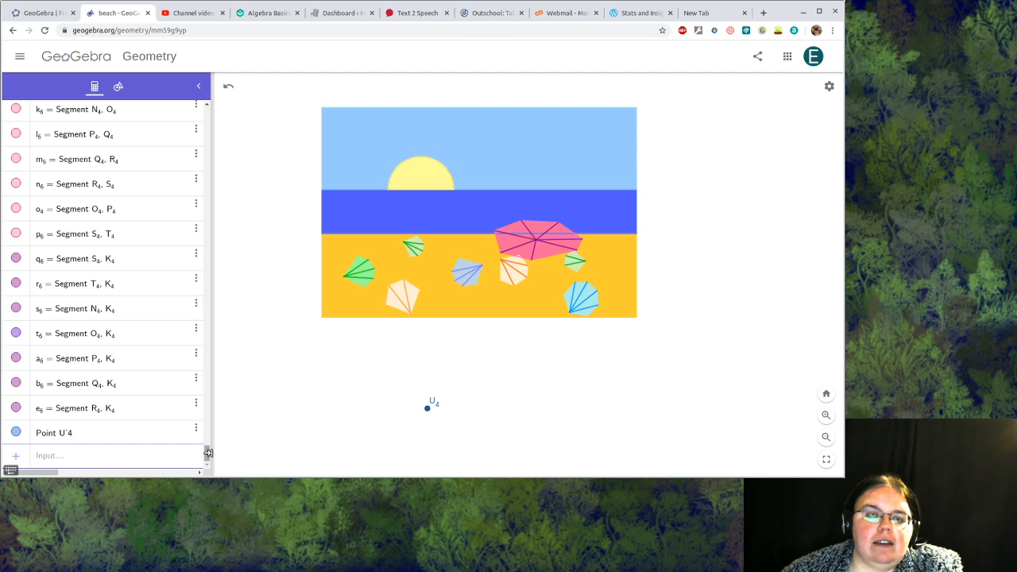
drag(208, 452, 206, 105)
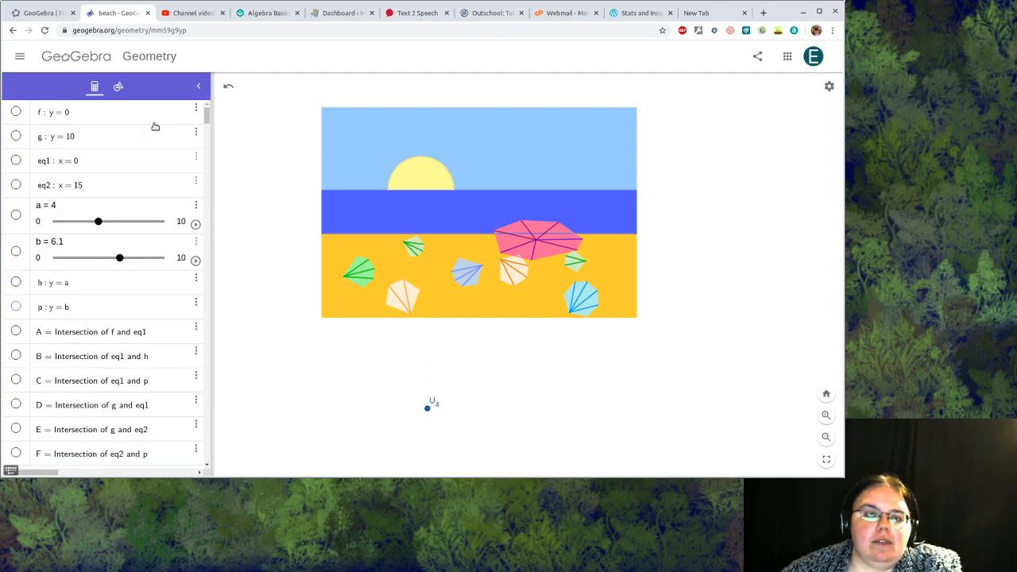
click(16, 111)
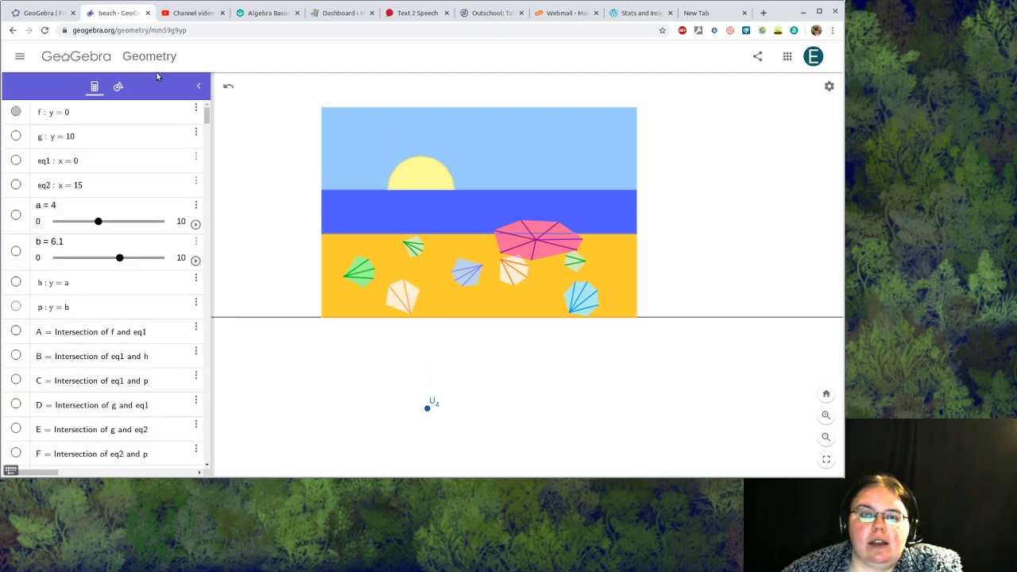
- Construct a line parallel to y = 0 through the free point below the scene
click(118, 85)
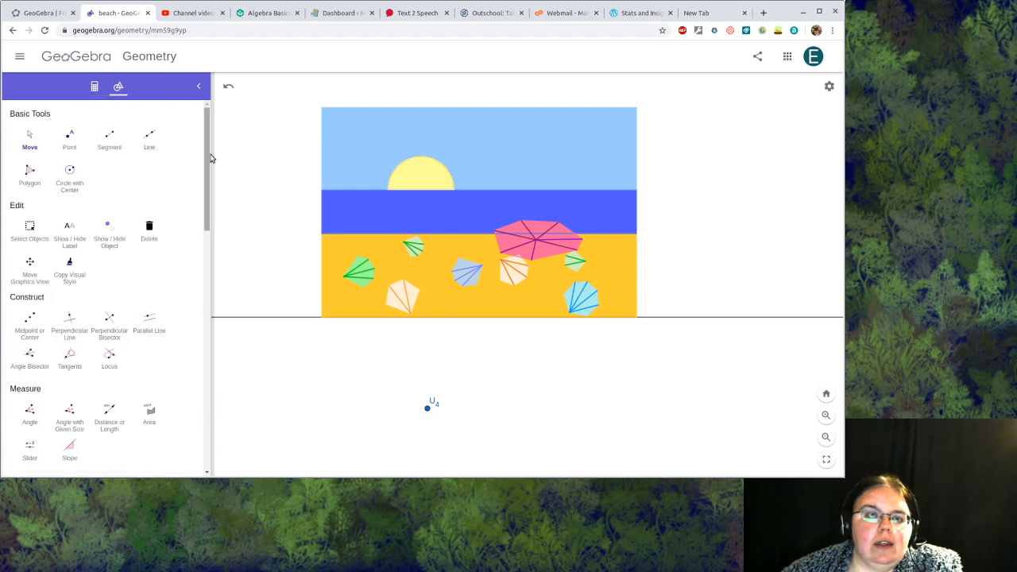
click(149, 326)
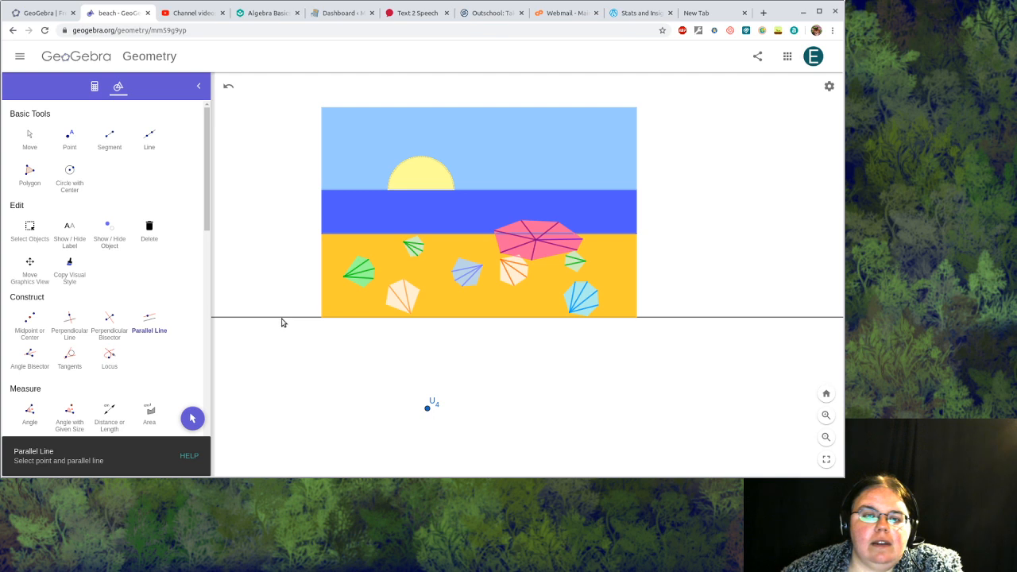
click(290, 320)
click(428, 408)
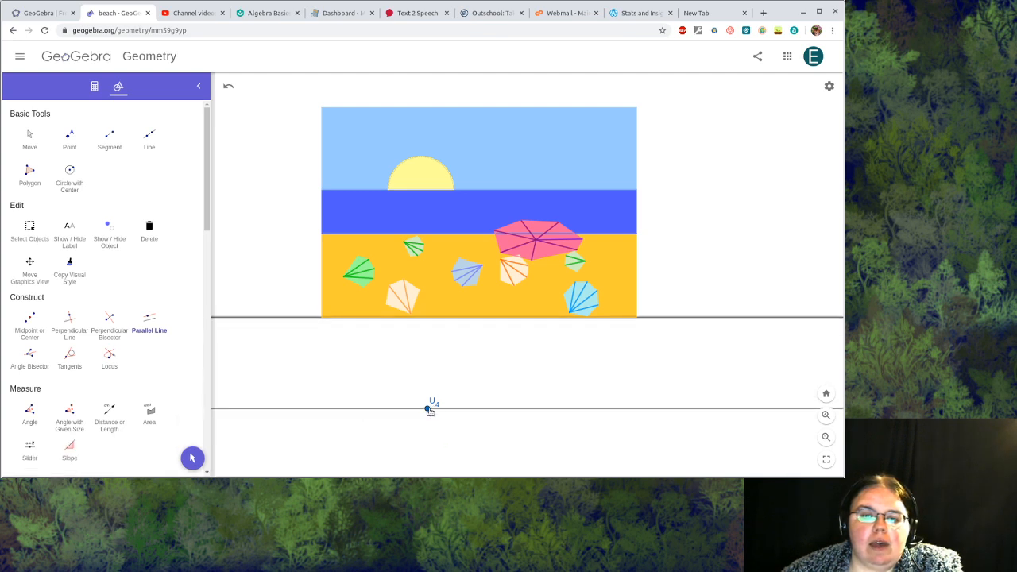
- Add a second point on the parallel line, right of the first, and join the two points with a segment
click(70, 137)
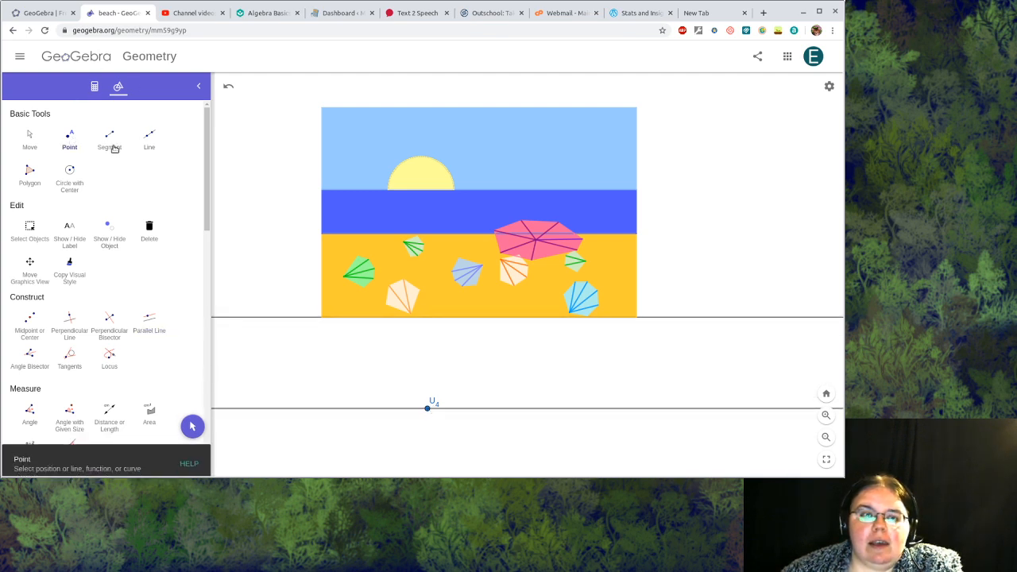
click(572, 408)
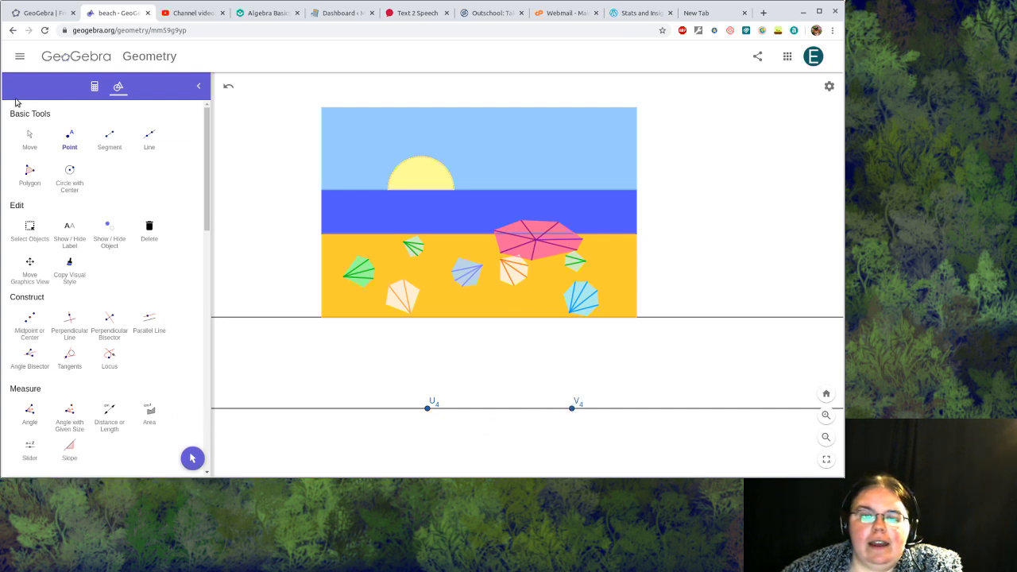
click(109, 137)
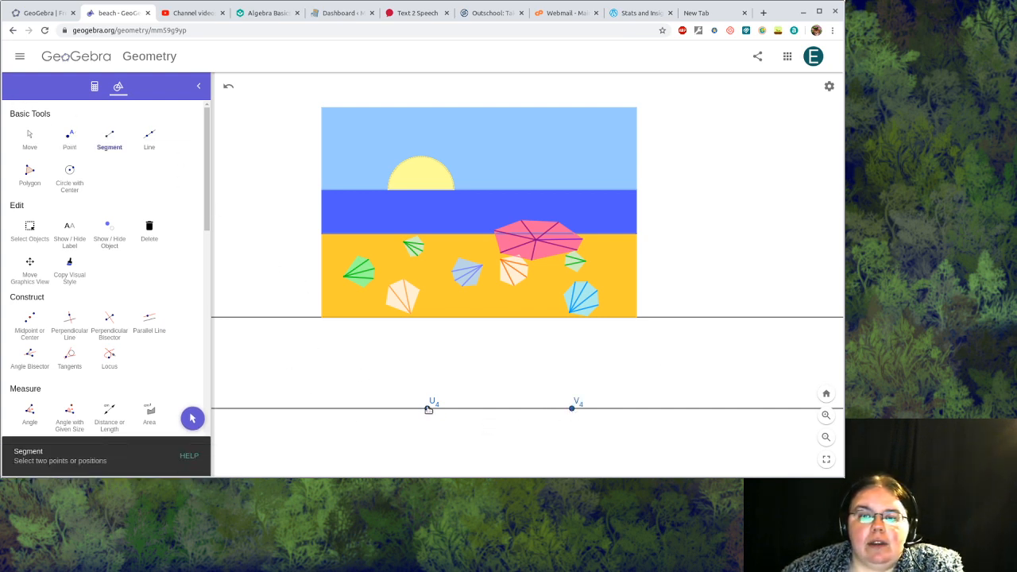
click(428, 410)
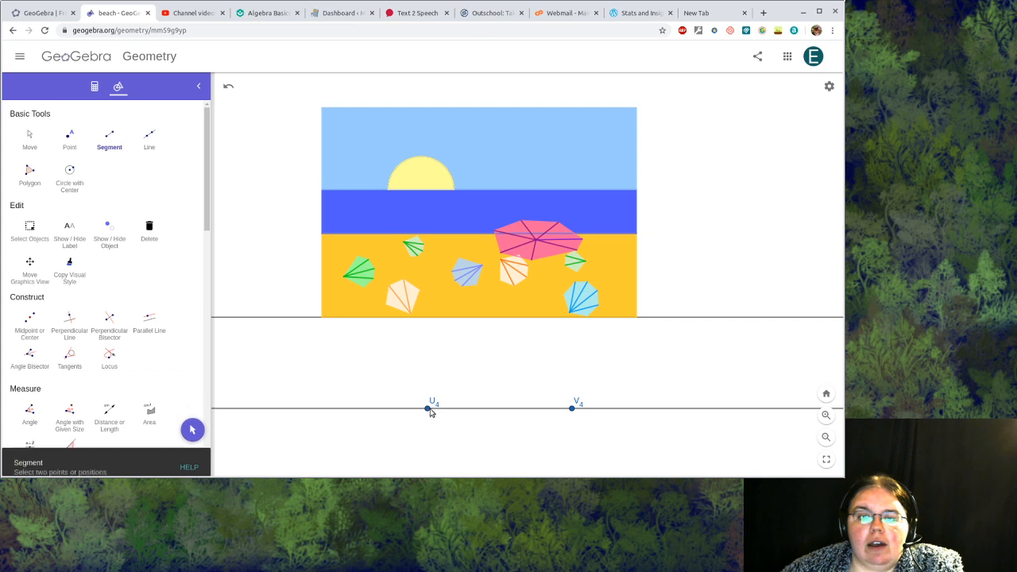
click(573, 408)
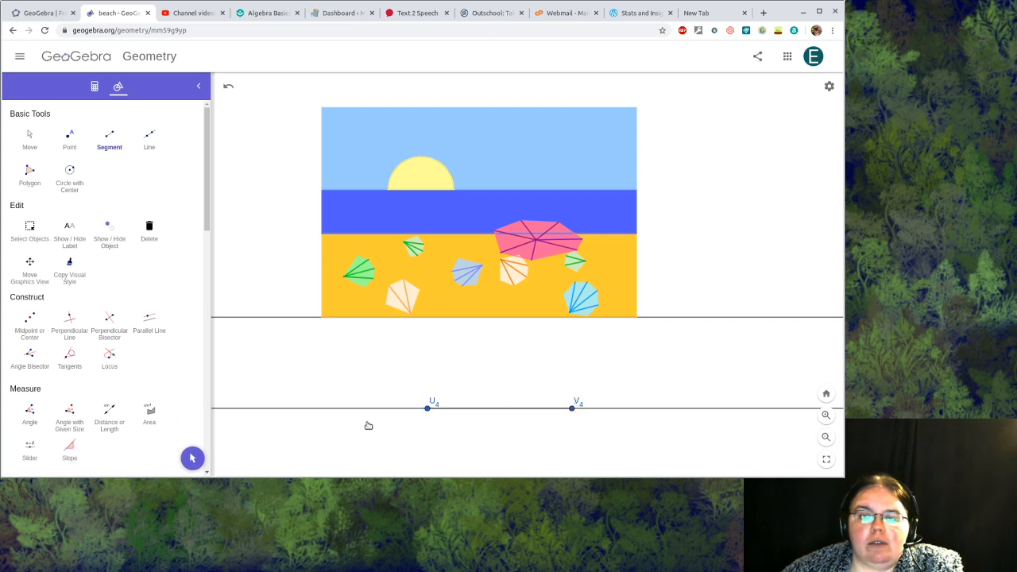
- Hide the line y = 0 and its parallel line, leaving the segment between the two points shown
click(30, 137)
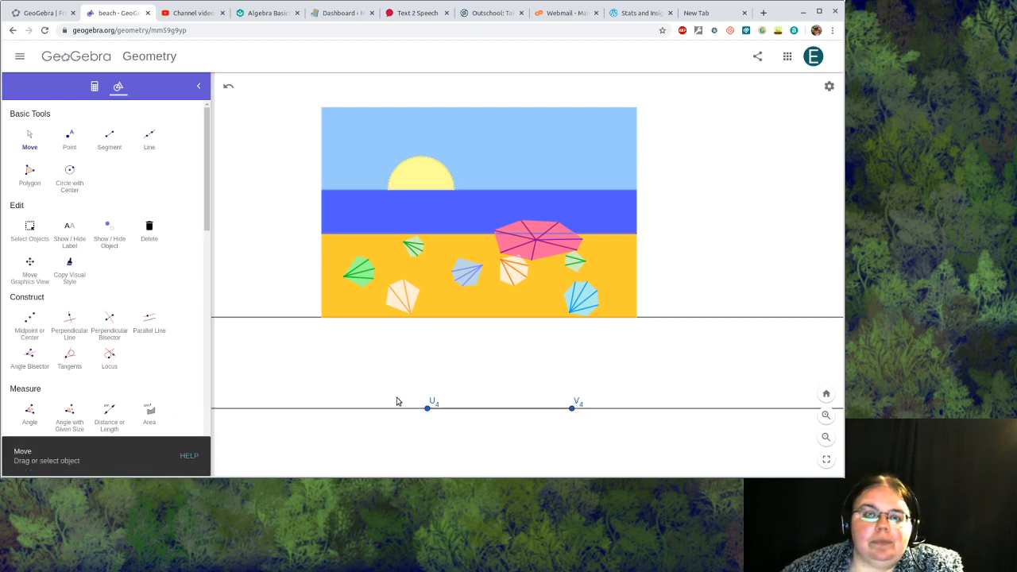
click(280, 318)
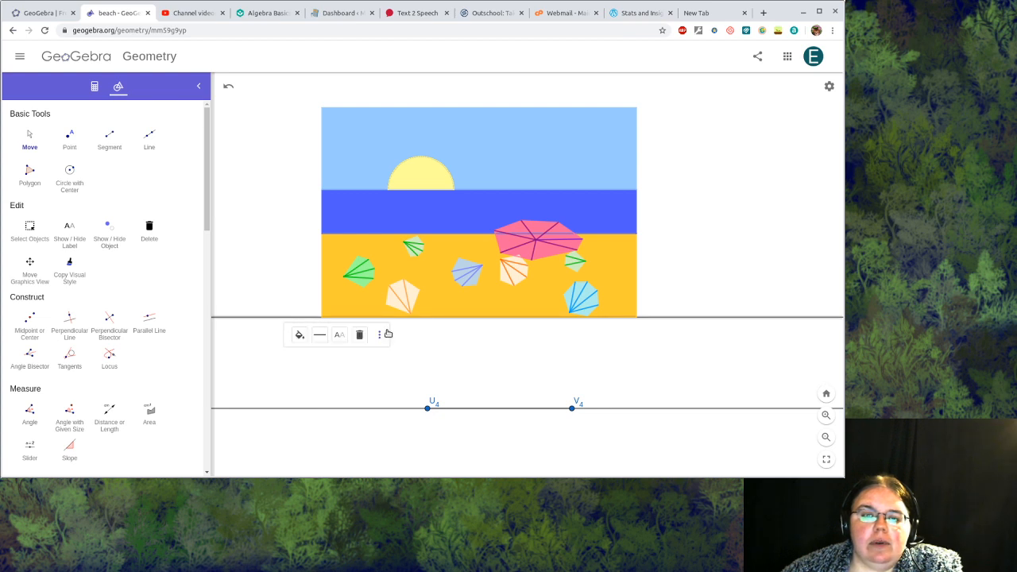
click(380, 335)
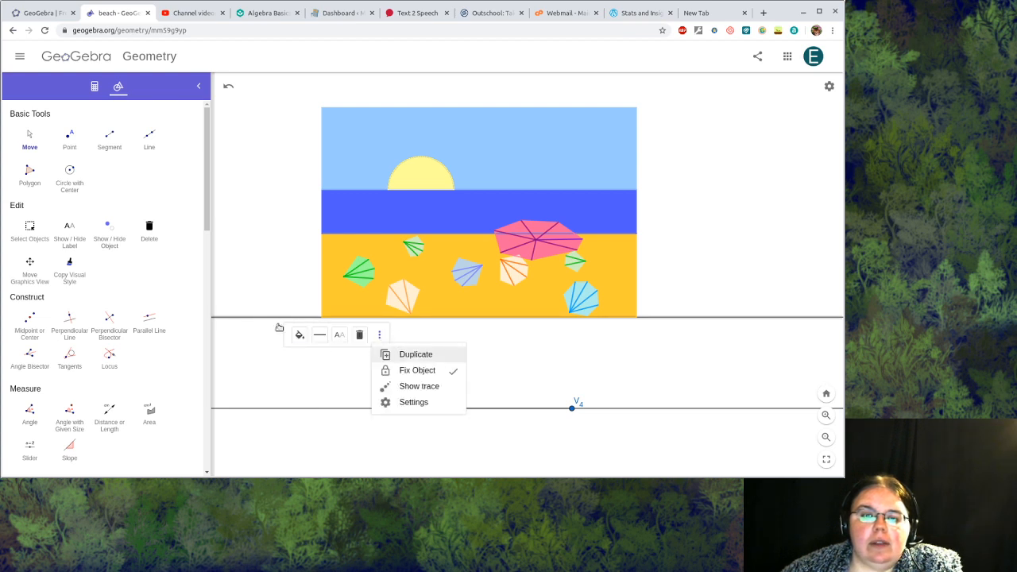
click(409, 402)
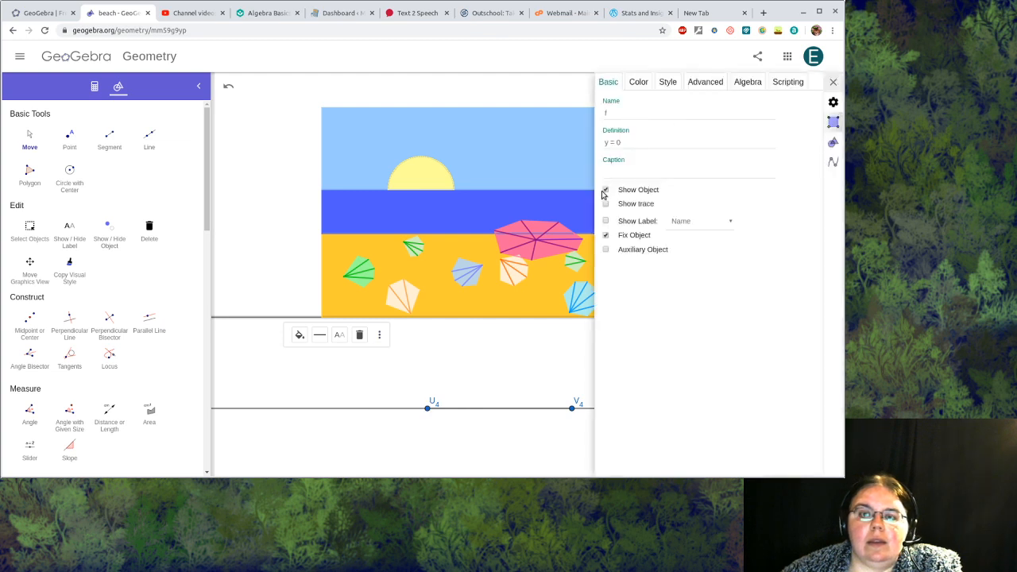
click(605, 191)
click(331, 411)
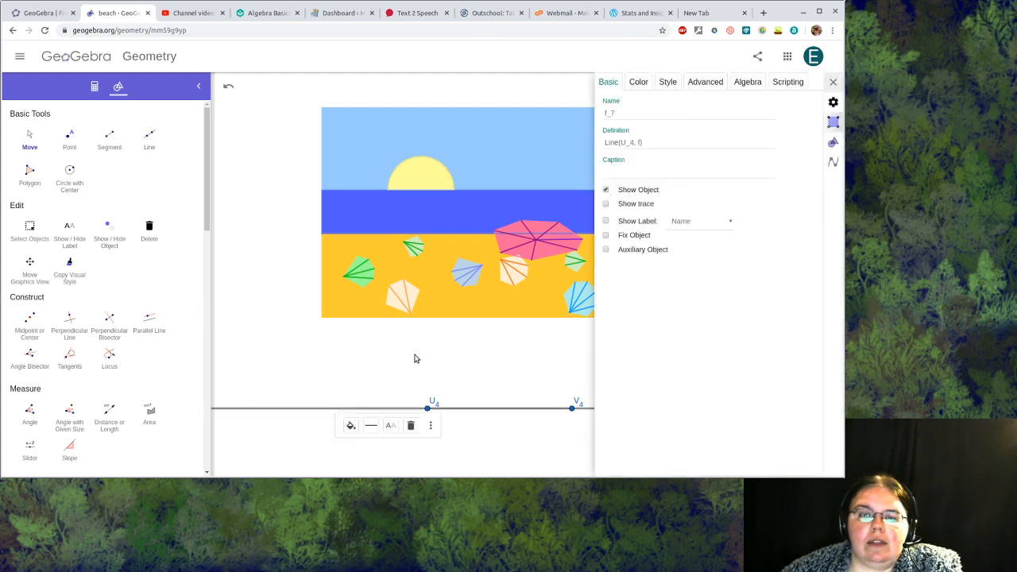
click(607, 191)
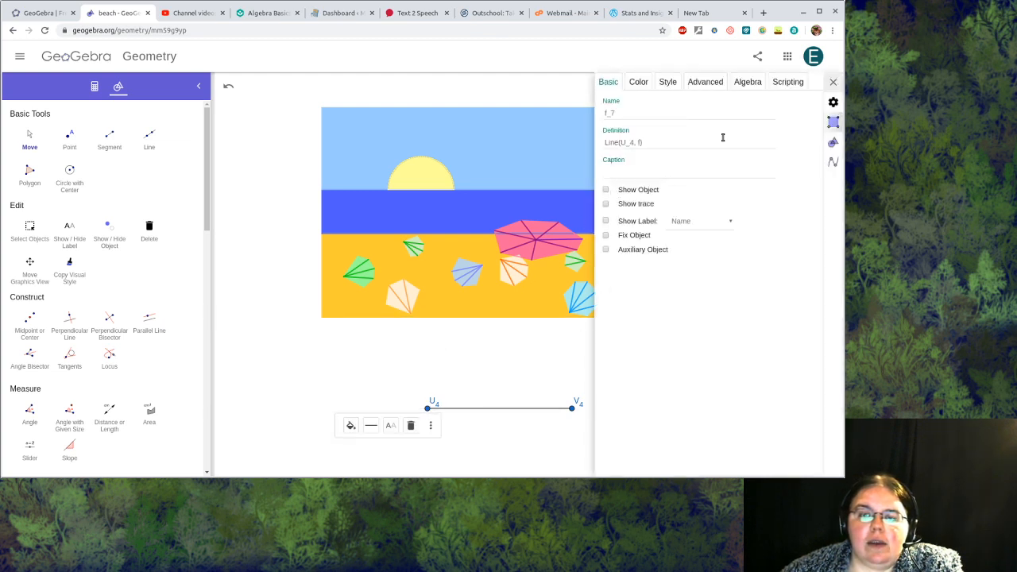
click(834, 83)
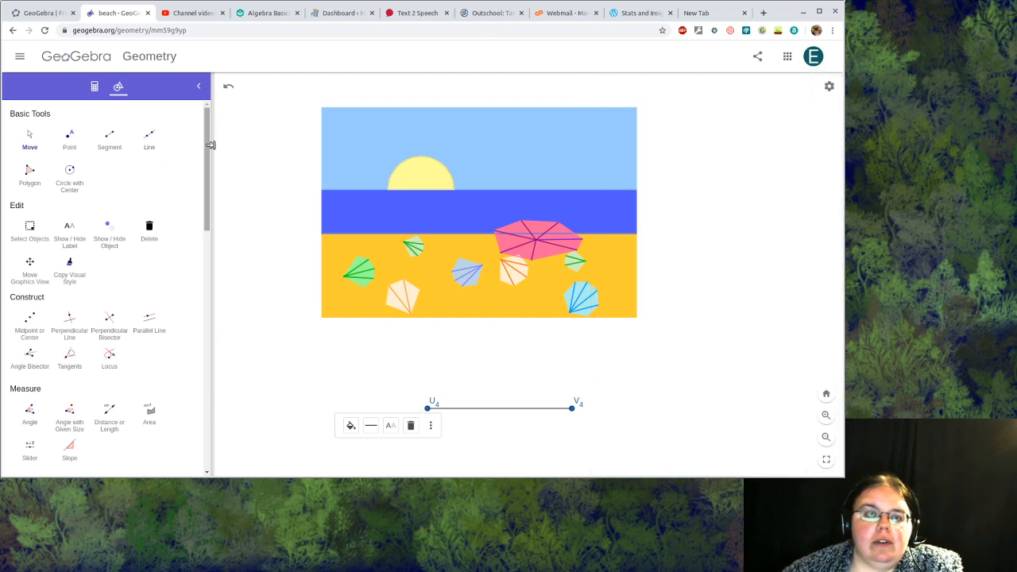
- Place four points spread along the segment between its two endpoints
mouse_move(209, 150)
mouse_down()
mouse_move(209, 238)
mouse_move(193, 182)
mouse_move(211, 143)
mouse_up()
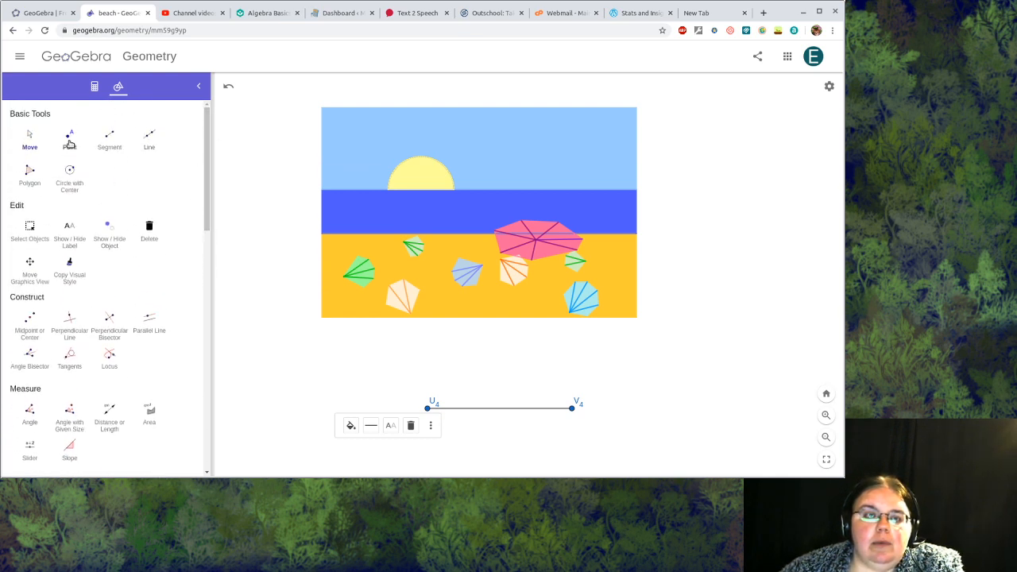
click(70, 142)
click(449, 408)
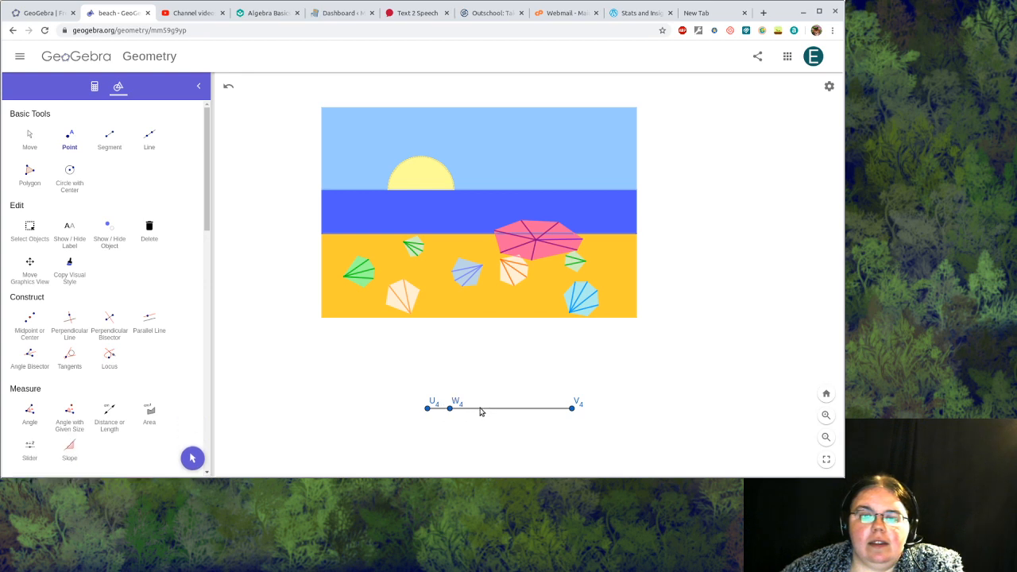
click(480, 409)
click(516, 408)
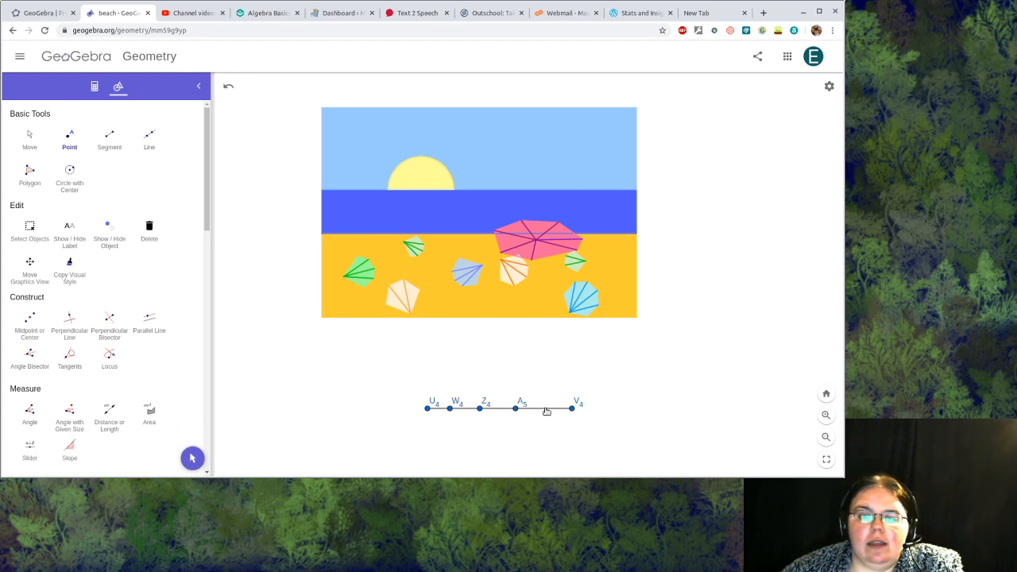
click(546, 408)
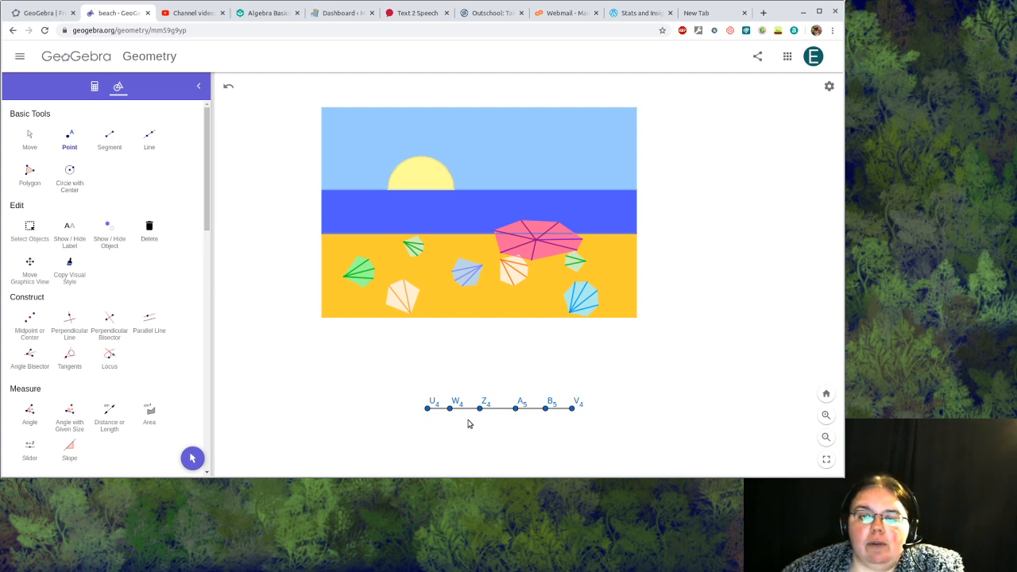
- Draw circles centered on the first and last inner points, each passing through its nearest segment endpoint
click(70, 174)
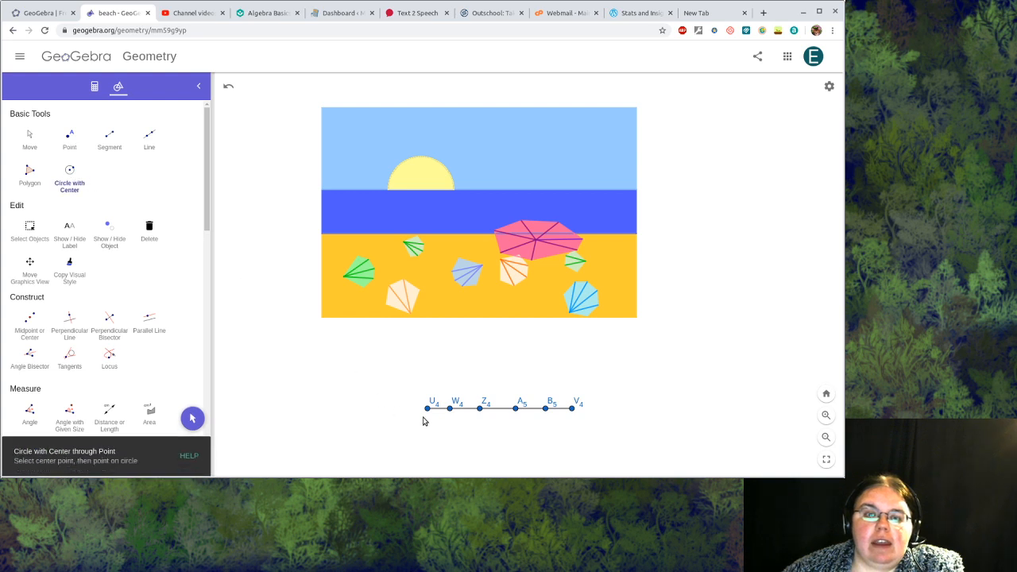
click(450, 409)
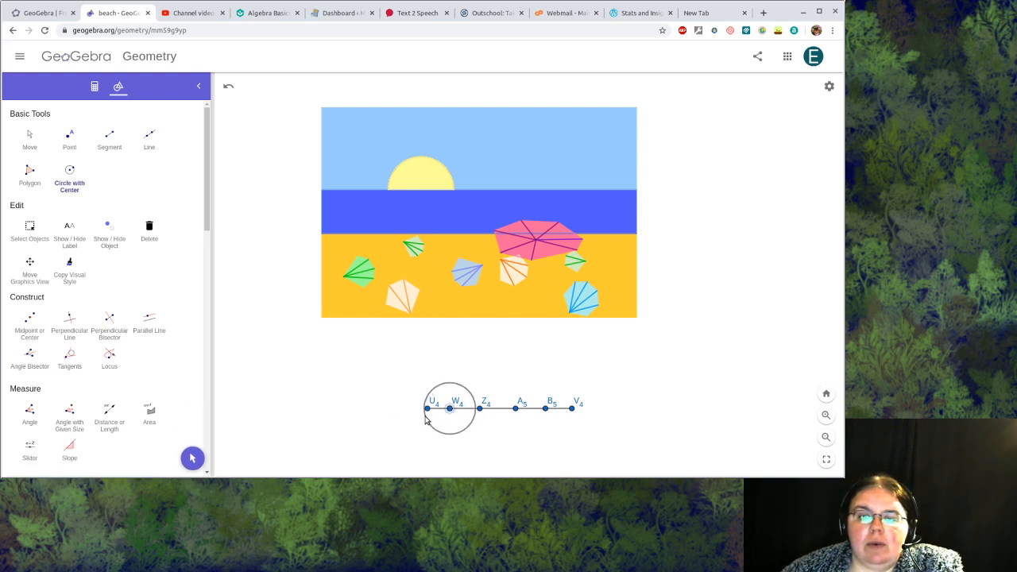
click(427, 410)
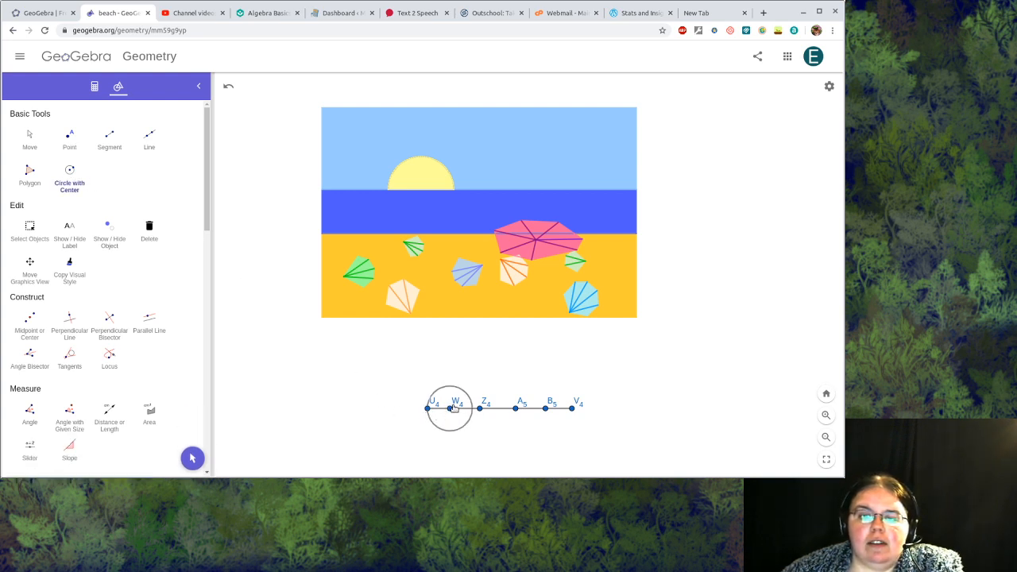
click(546, 410)
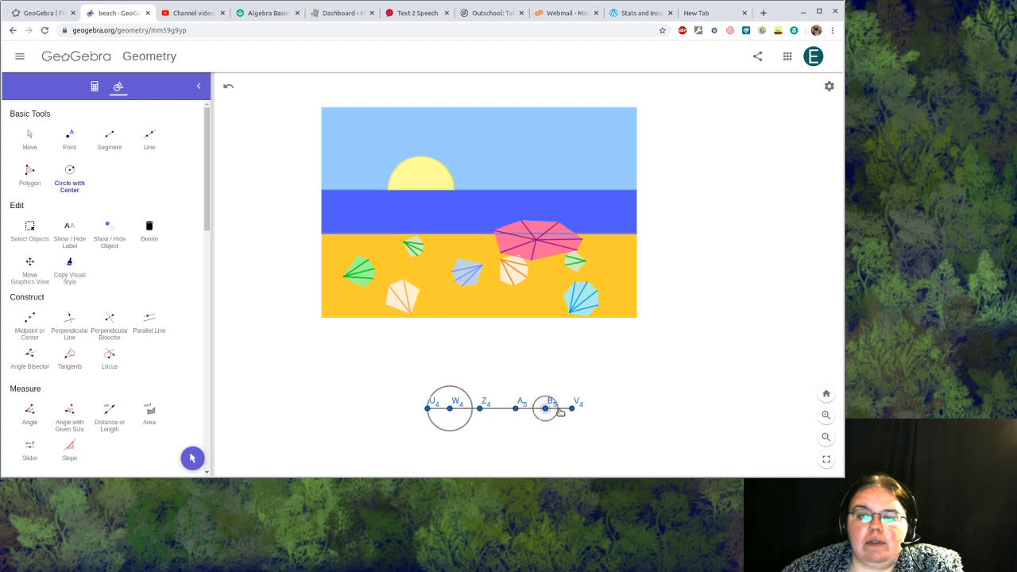
click(572, 409)
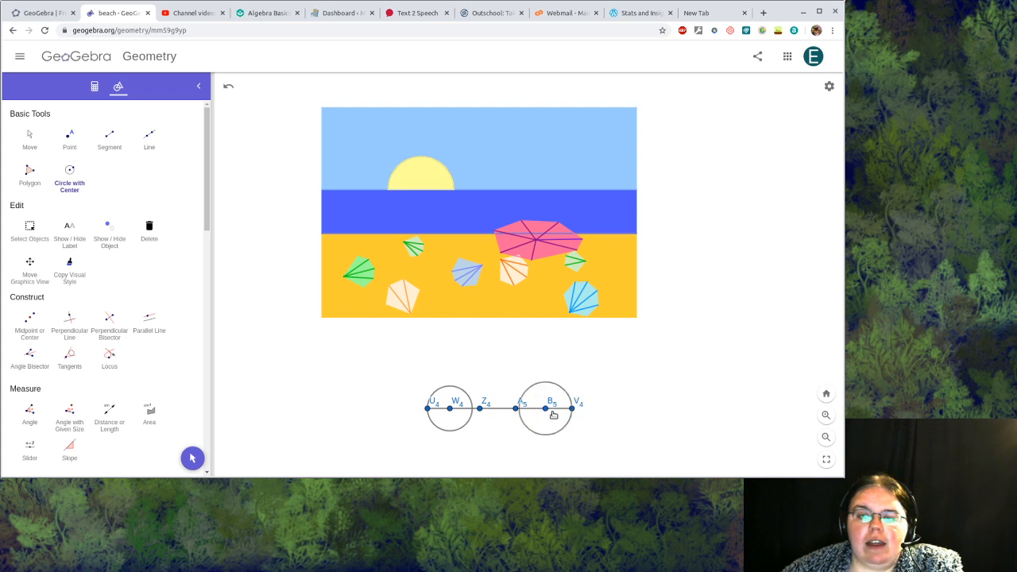
- Draw circles centered on the second and third inner points, each passing through the next inner point to its right
click(480, 409)
click(517, 410)
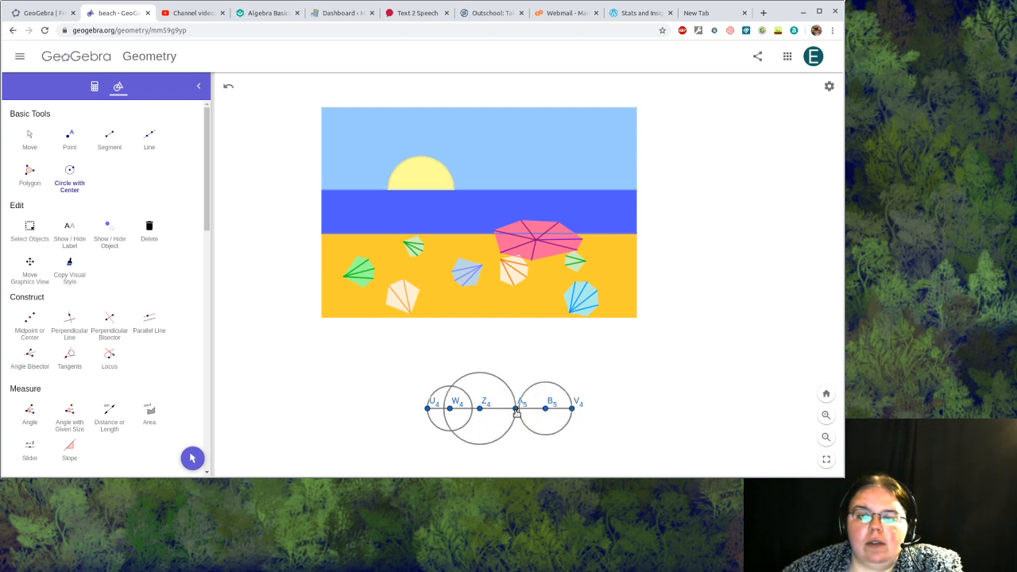
click(517, 410)
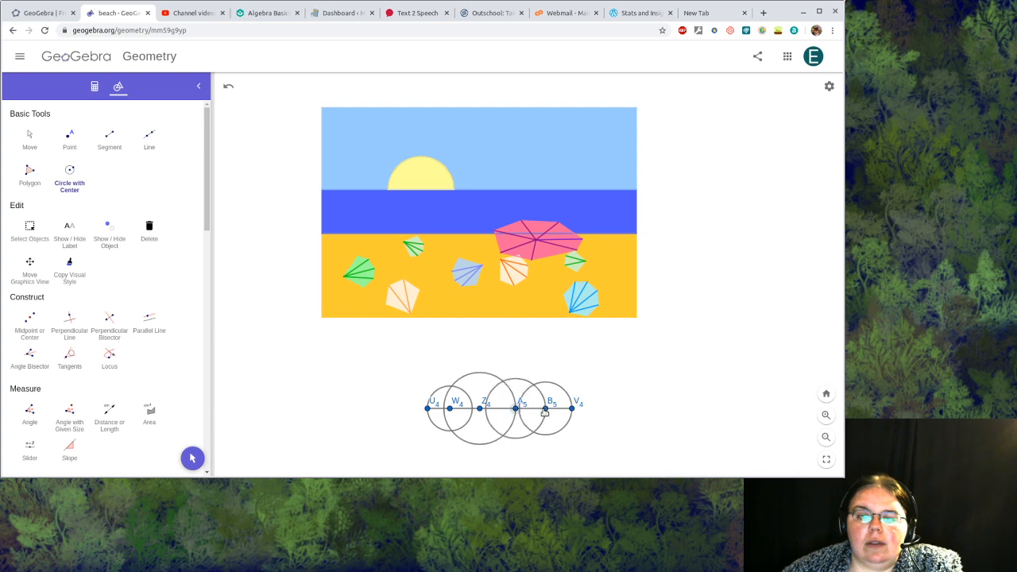
click(545, 409)
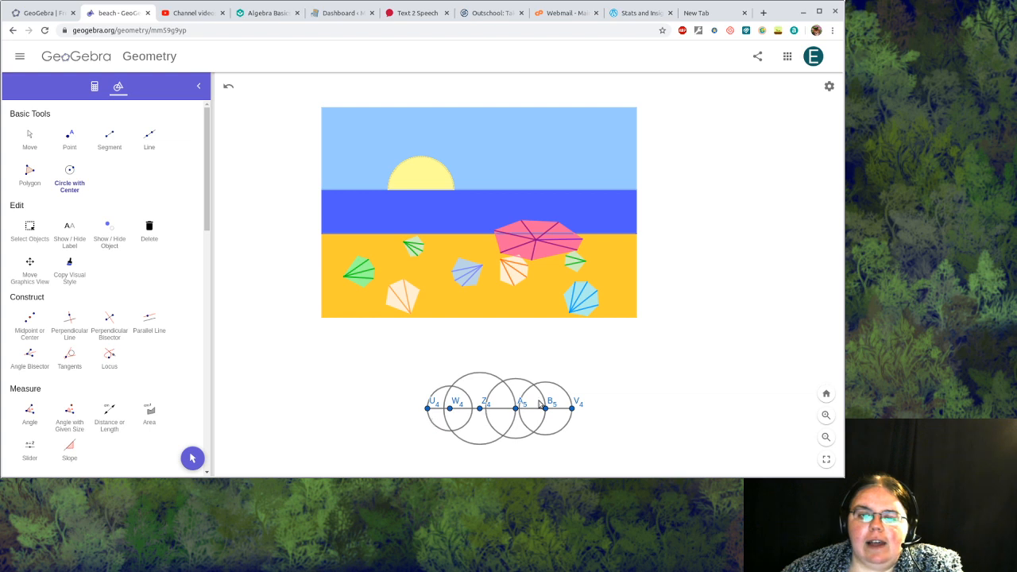
click(70, 138)
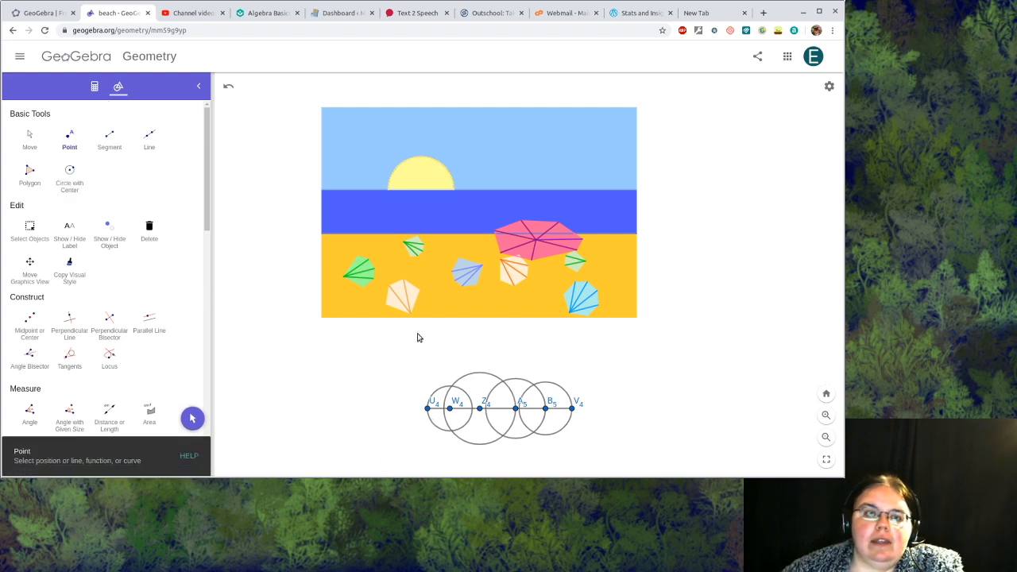
click(450, 389)
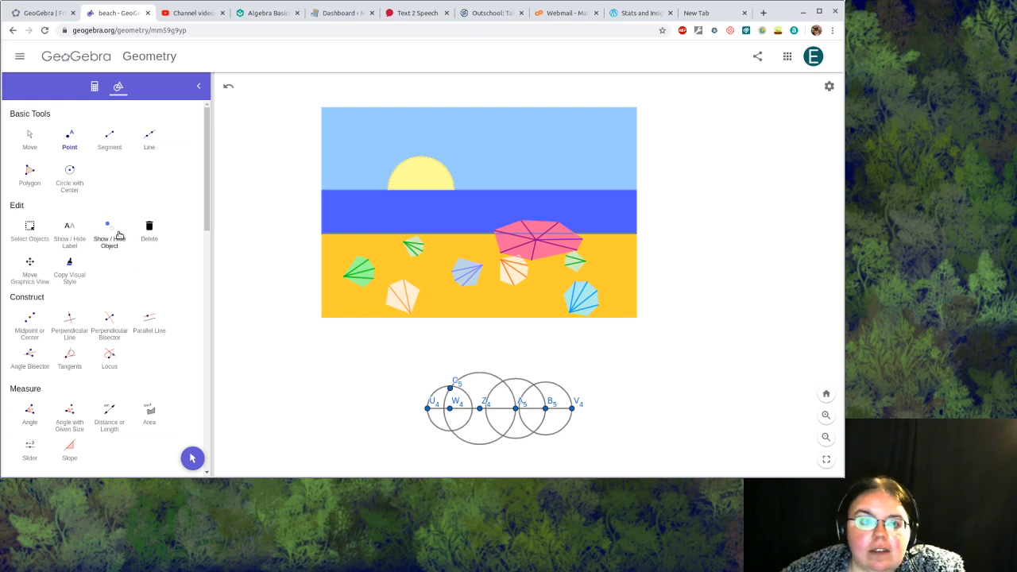
click(29, 140)
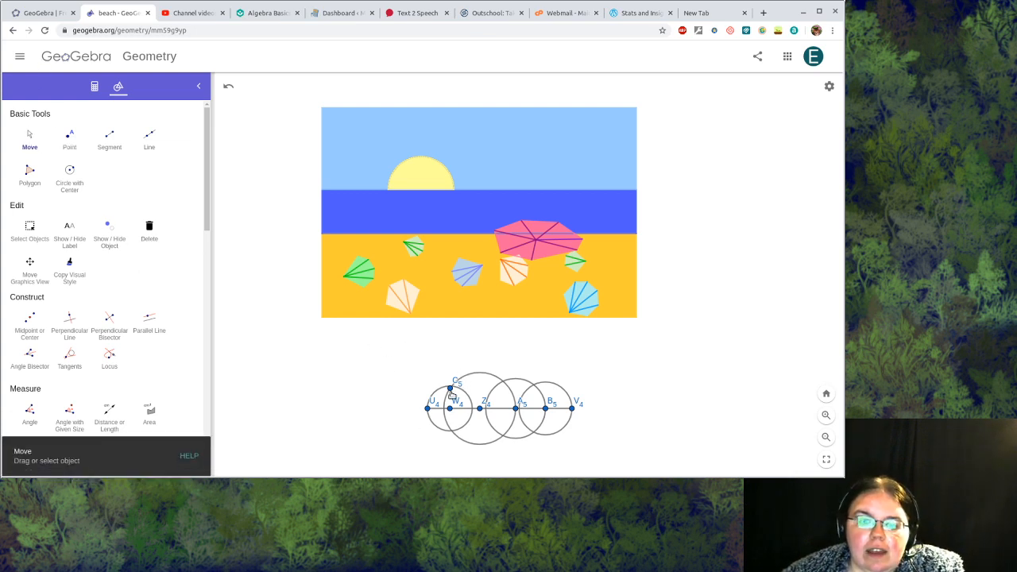
drag(451, 387, 475, 375)
key(Delete)
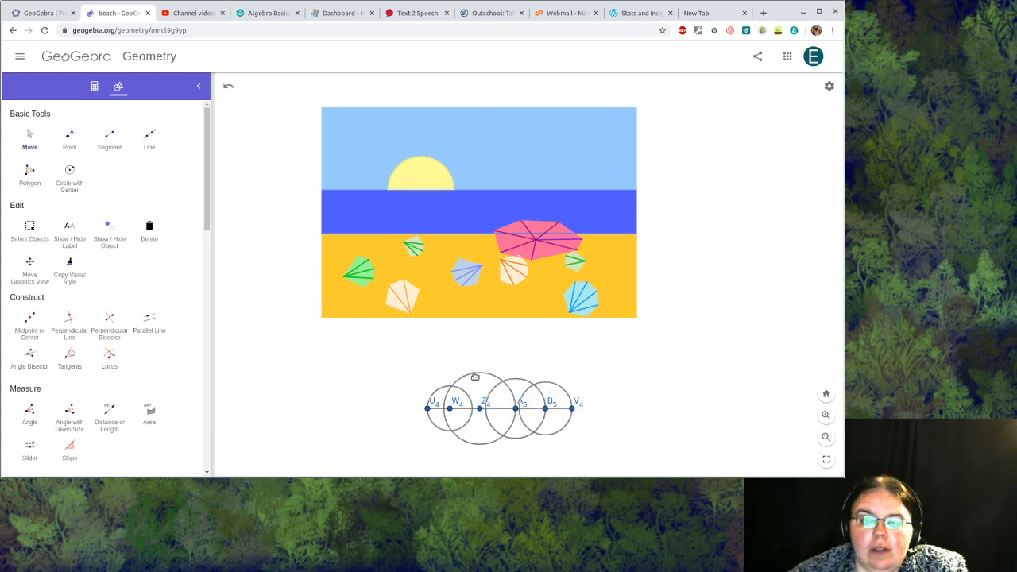
- Place points at the three upper intersections of neighbouring circles in the chain
click(70, 140)
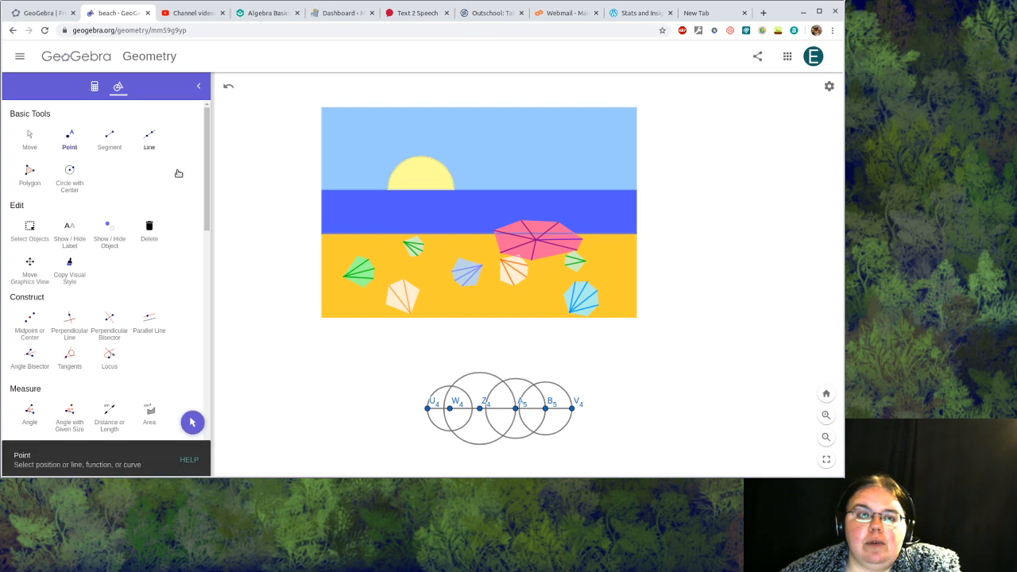
click(452, 386)
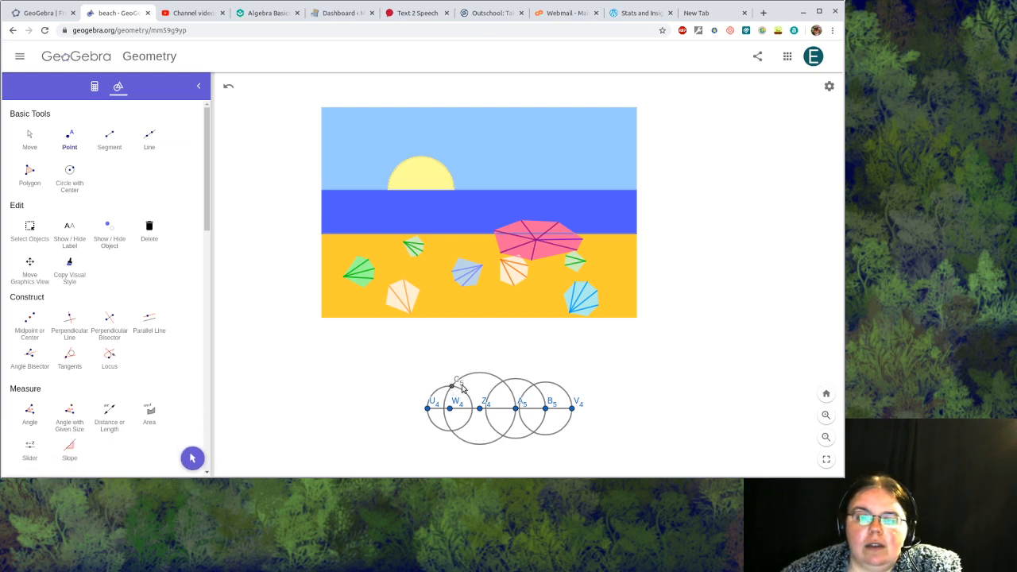
click(503, 383)
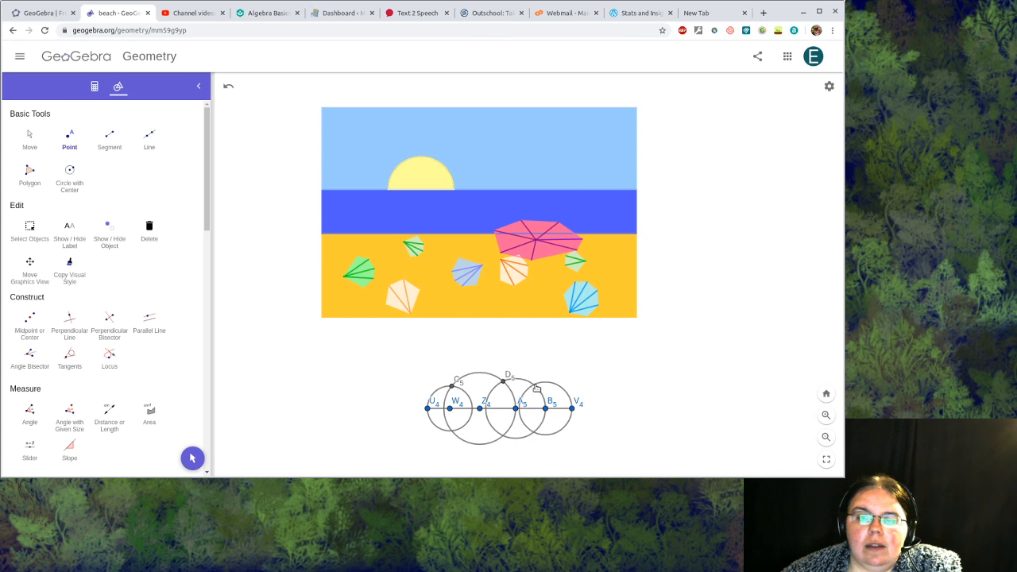
click(534, 385)
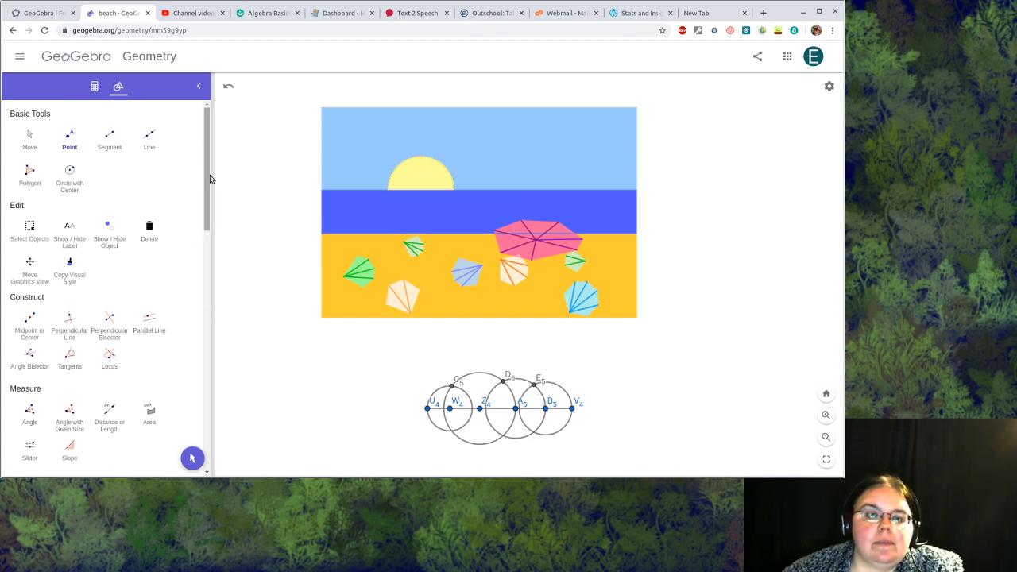
- Draw a circular arc centered on W₄, from the first upper intersection to the segment's left endpoint
scroll(202, 191, down, 2)
scroll(202, 198, down, 1)
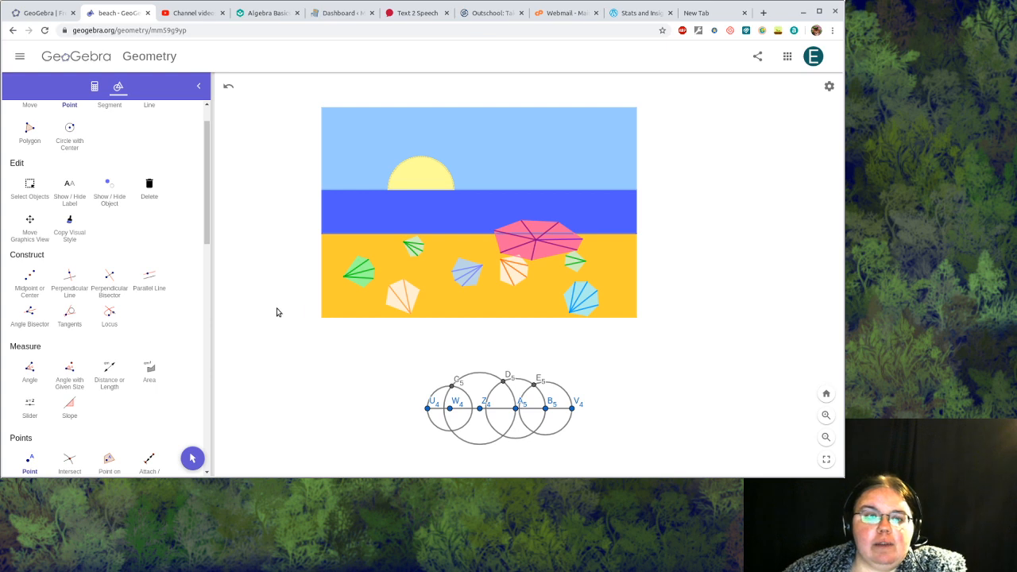
drag(206, 205, 208, 347)
scroll(208, 347, down, 1)
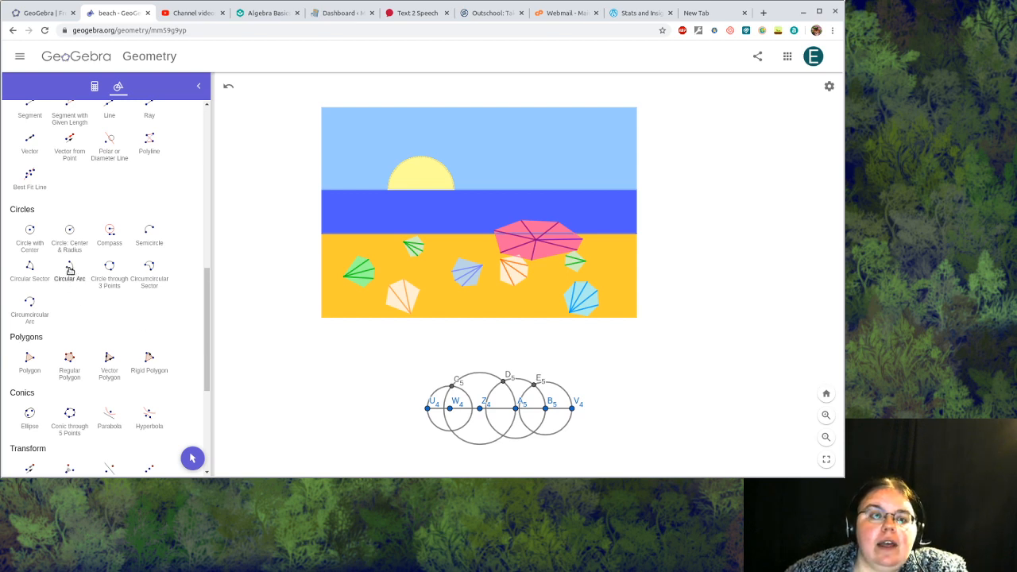
click(70, 270)
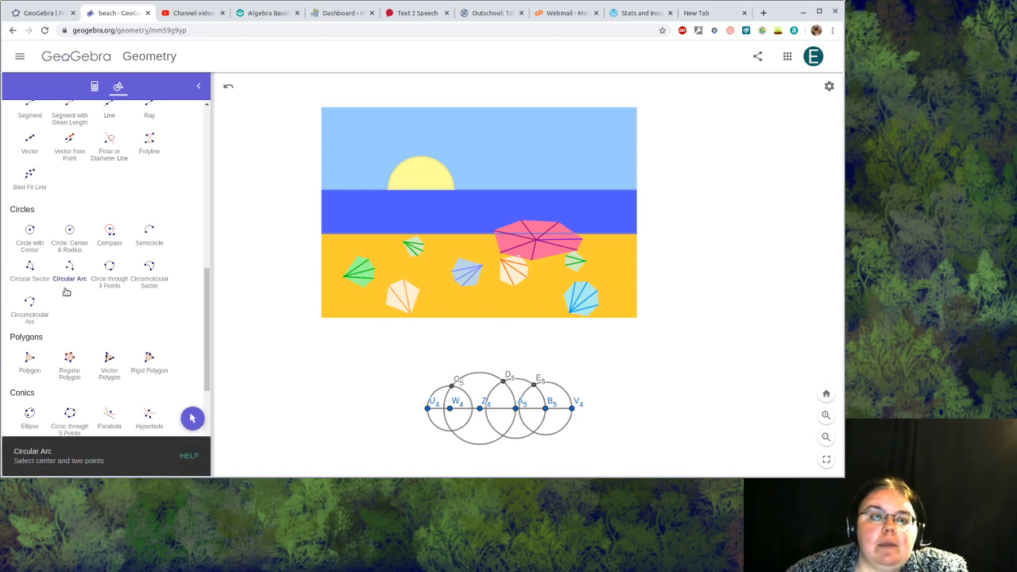
click(451, 409)
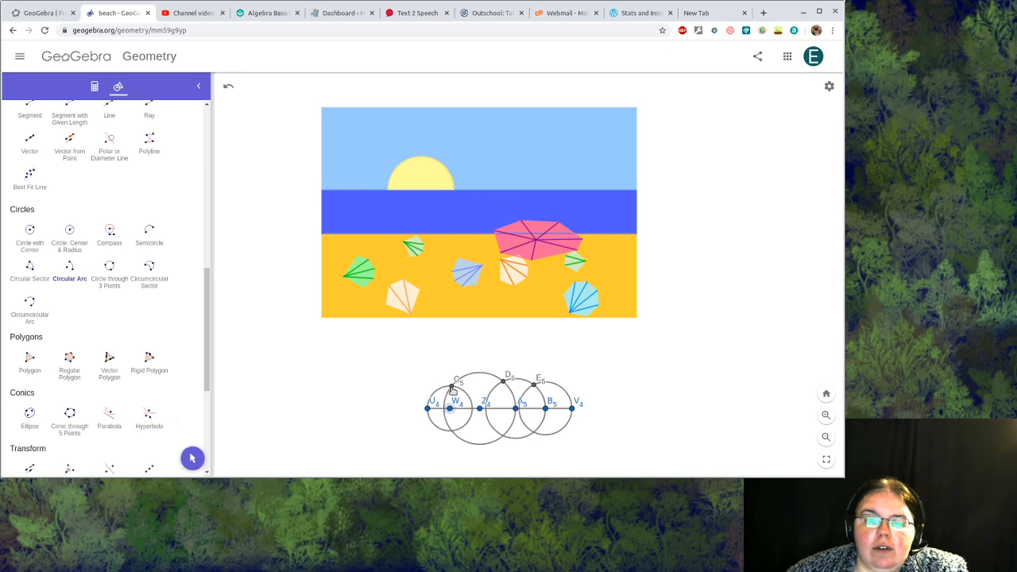
click(452, 387)
click(426, 410)
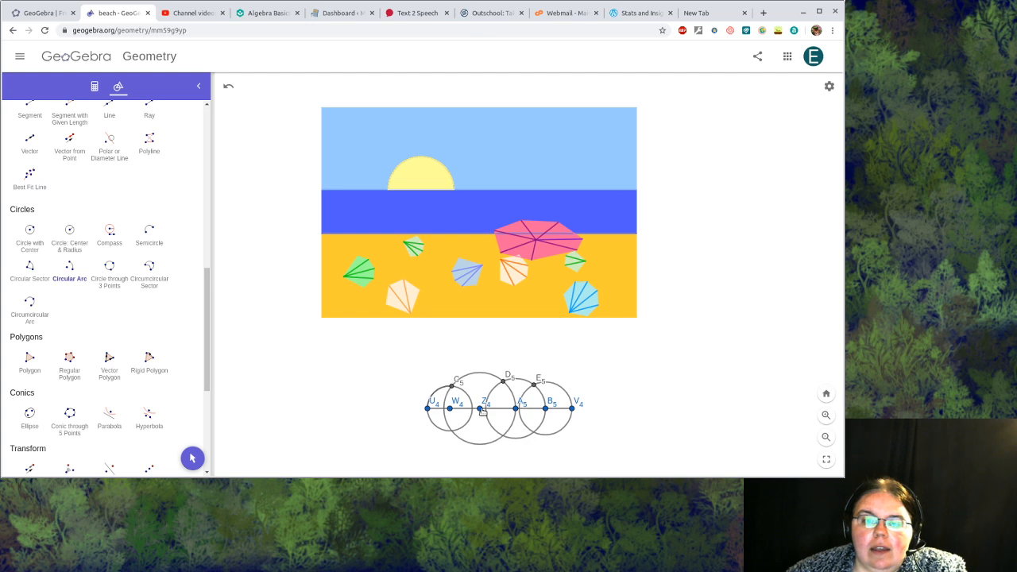
- Draw circular arcs centered on Z₄ and A₅, each from its right upper intersection to its left one
click(481, 409)
click(504, 383)
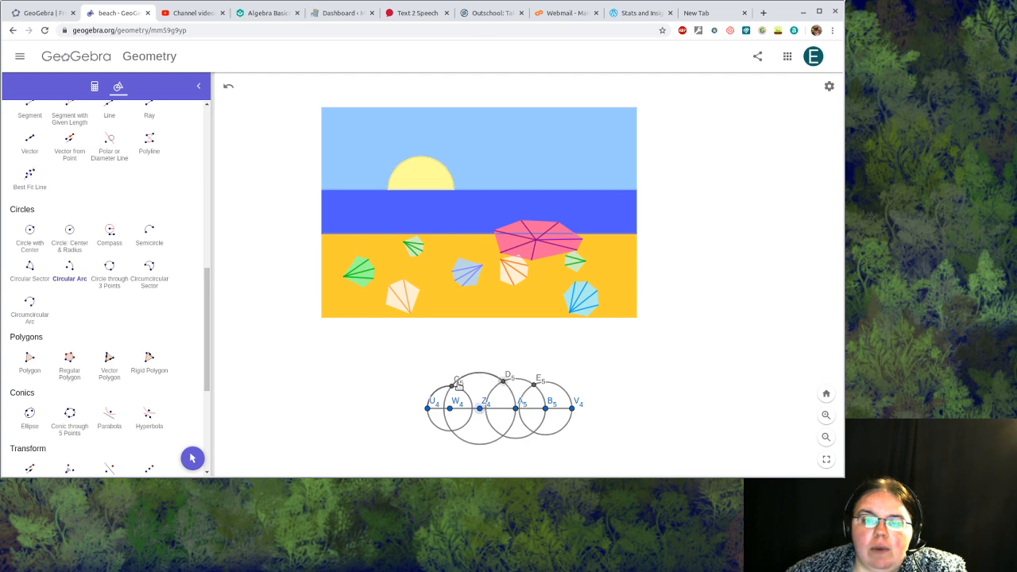
click(451, 387)
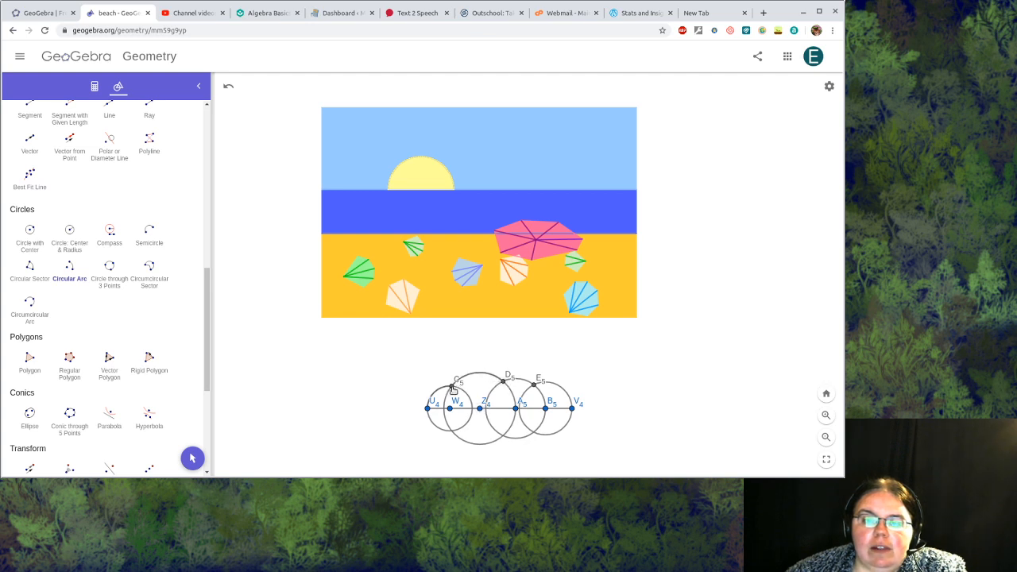
click(516, 408)
click(530, 383)
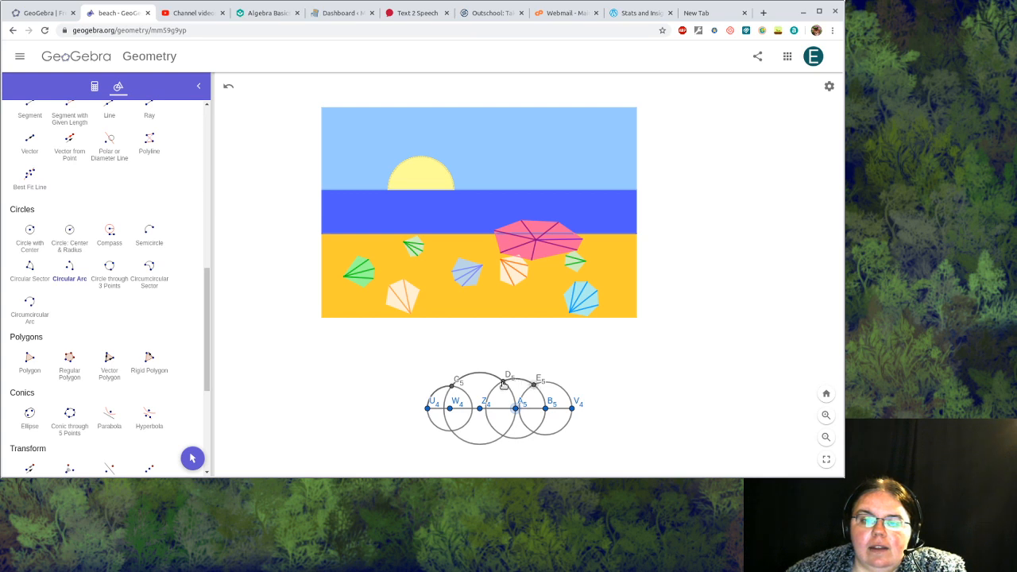
click(506, 384)
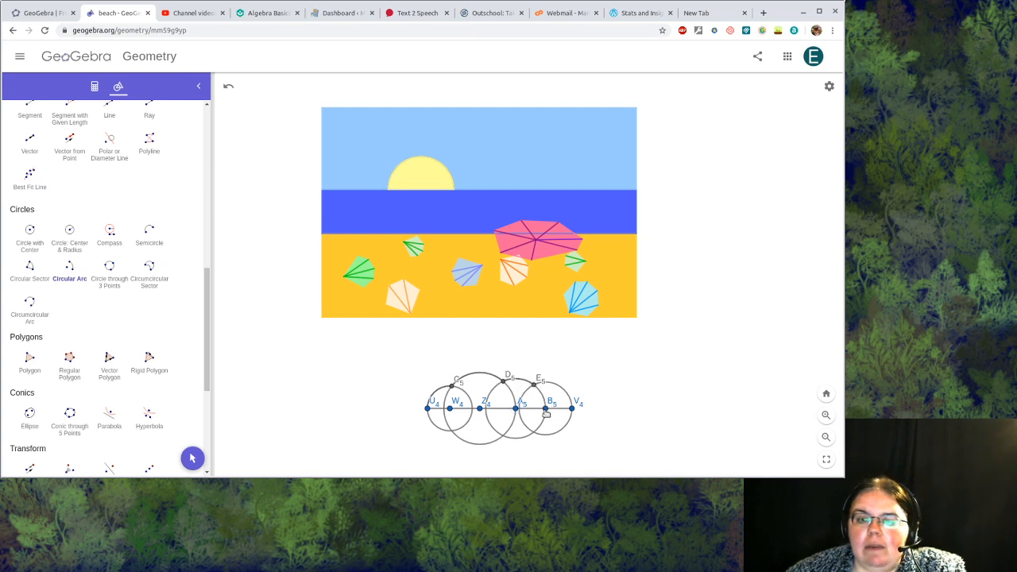
- Draw a circular arc centered on B₅, picking the last upper intersection first and the segment's right endpoint second
click(544, 409)
click(534, 384)
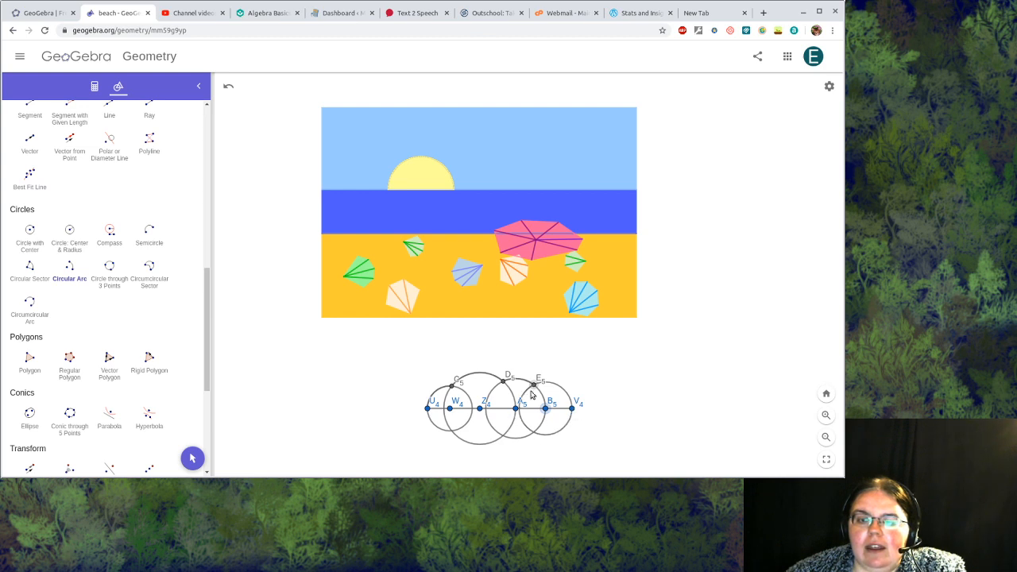
click(573, 409)
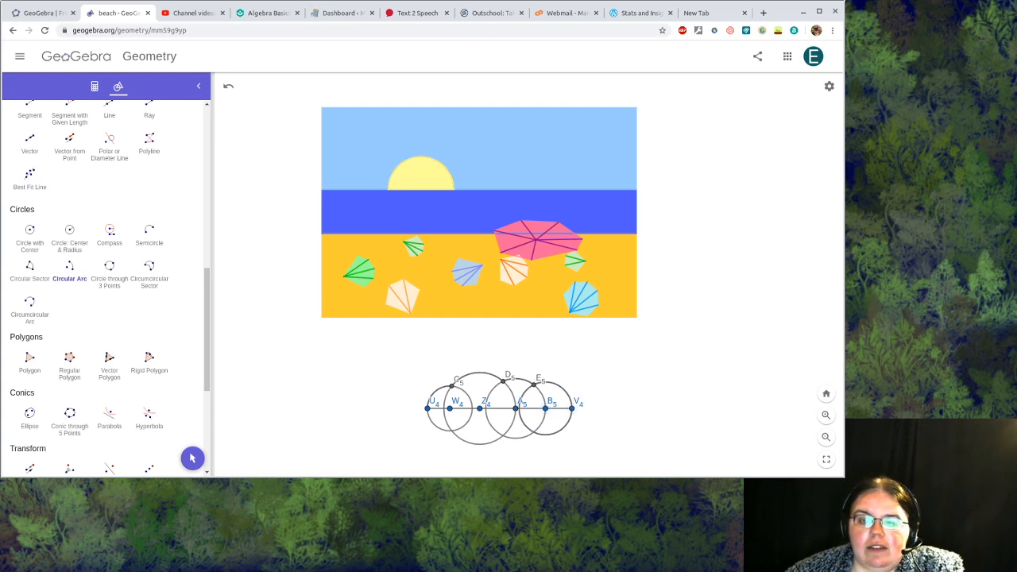
- Hide the leftmost full circle, centered on W₄, through its object settings
scroll(219, 241, up, 2)
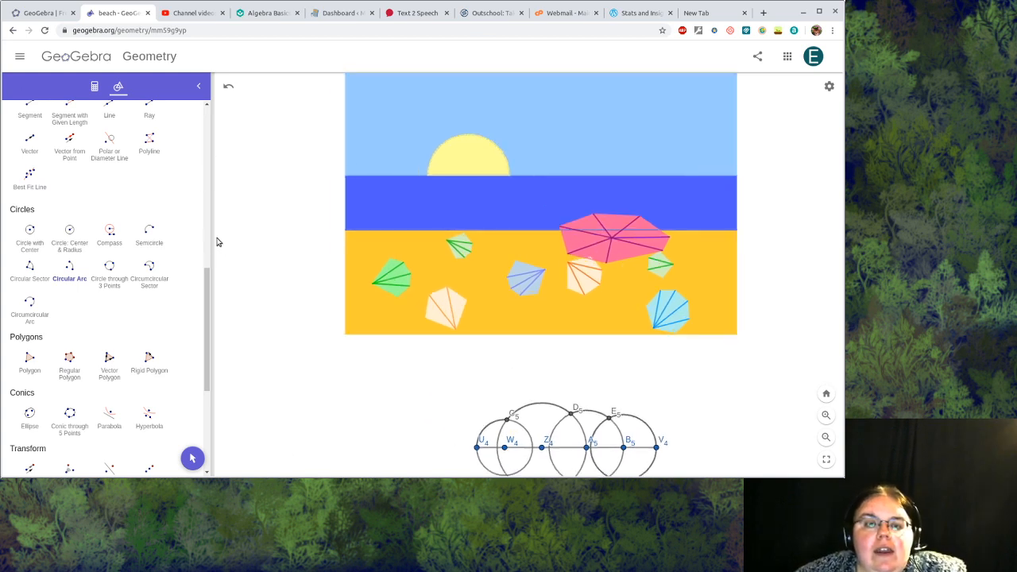
scroll(612, 407, down, 2)
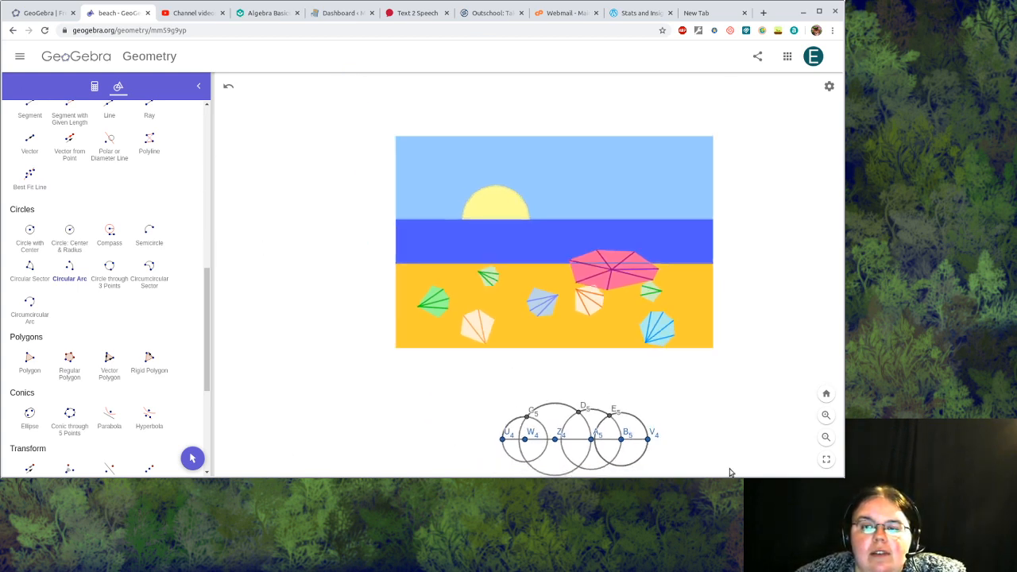
drag(207, 337, 195, 95)
click(30, 136)
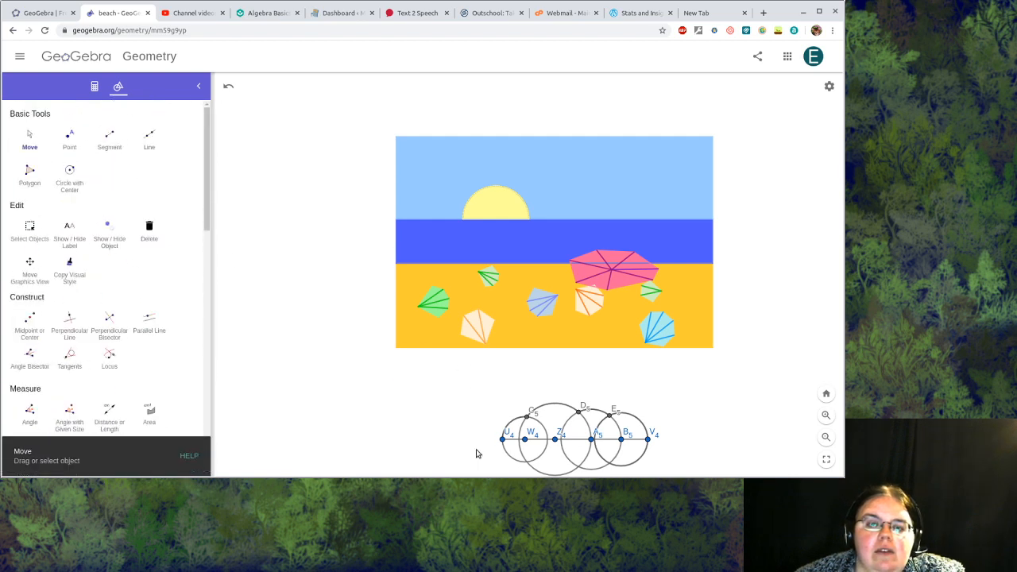
drag(444, 410, 384, 373)
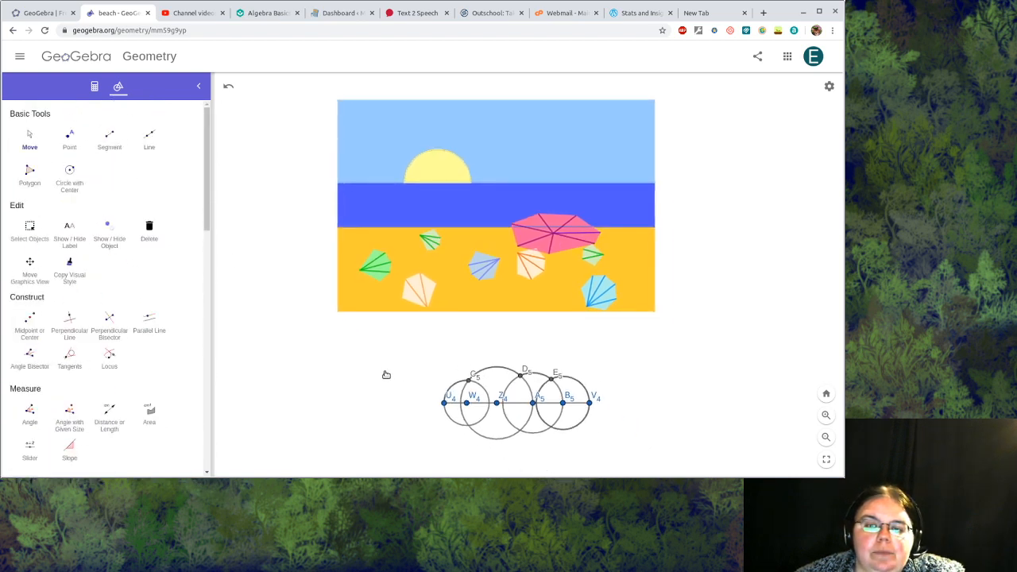
click(29, 139)
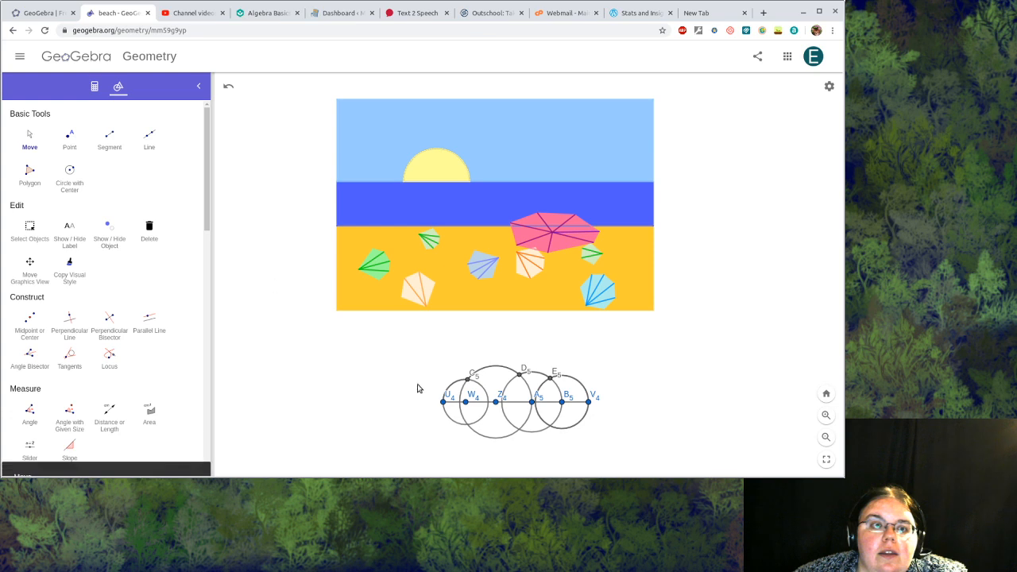
click(480, 422)
right_click(480, 421)
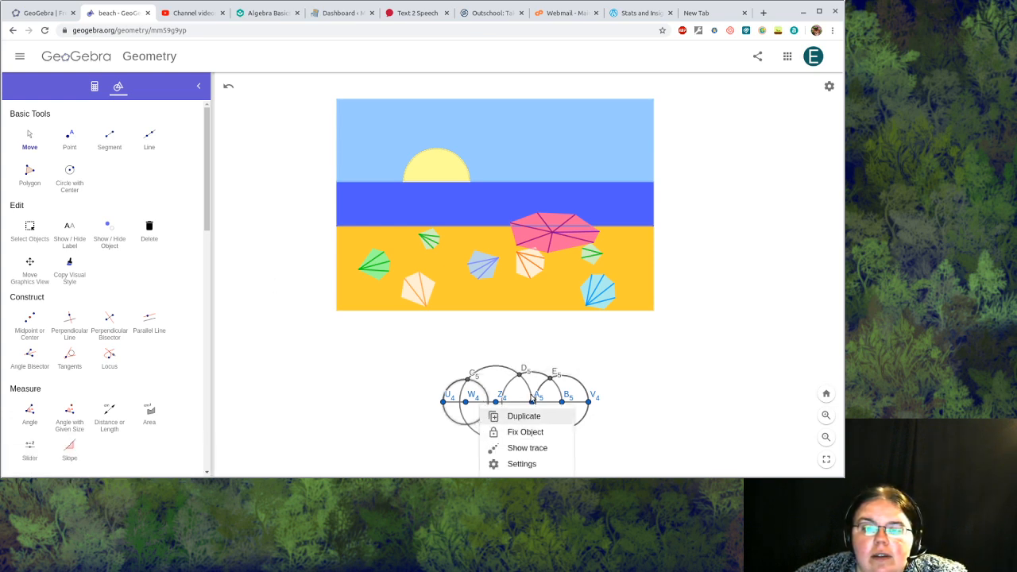
click(521, 463)
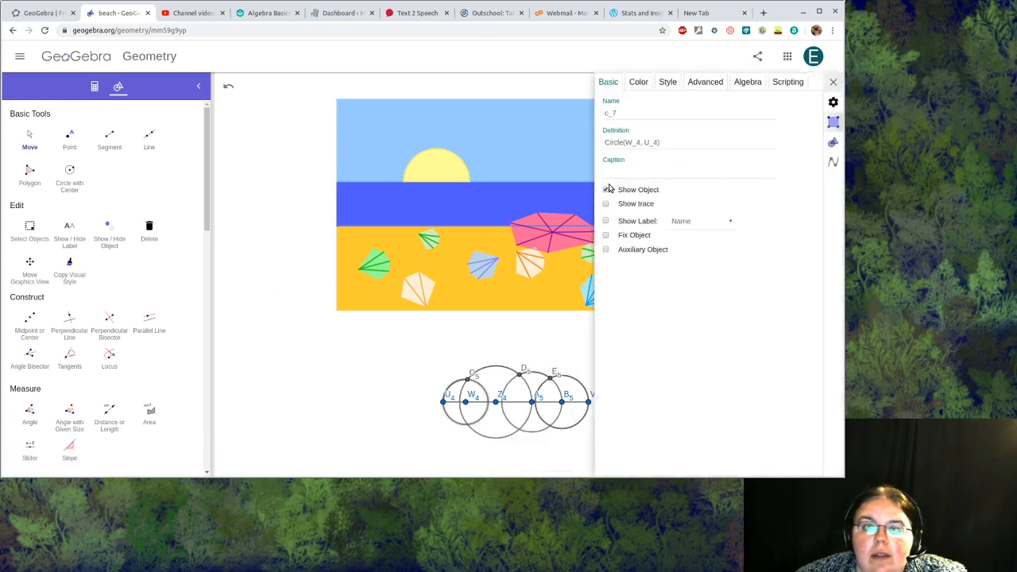
- Hide the two middle full circles, centered on Z₄ and A₅
click(526, 425)
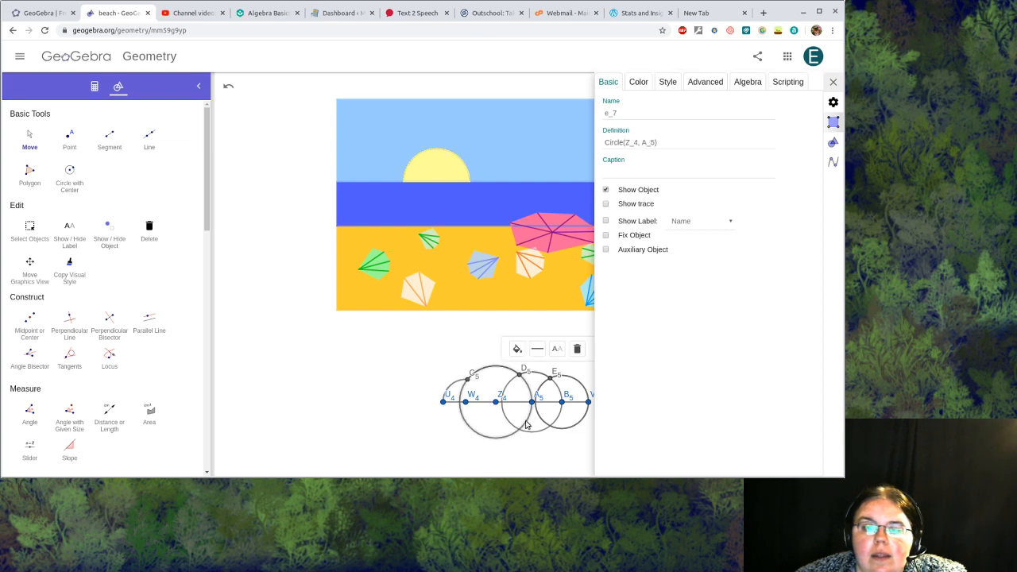
click(606, 190)
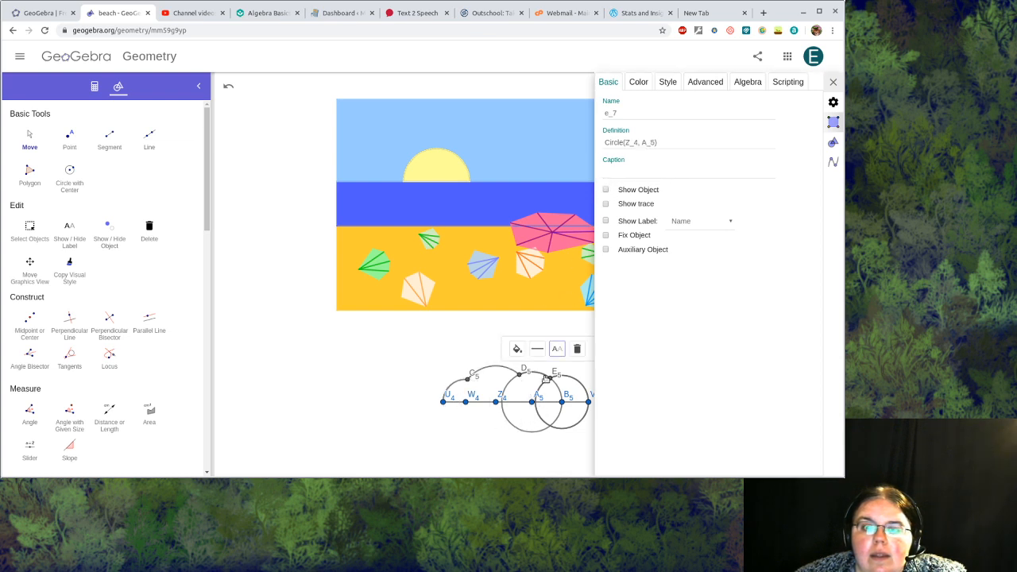
click(520, 431)
click(607, 189)
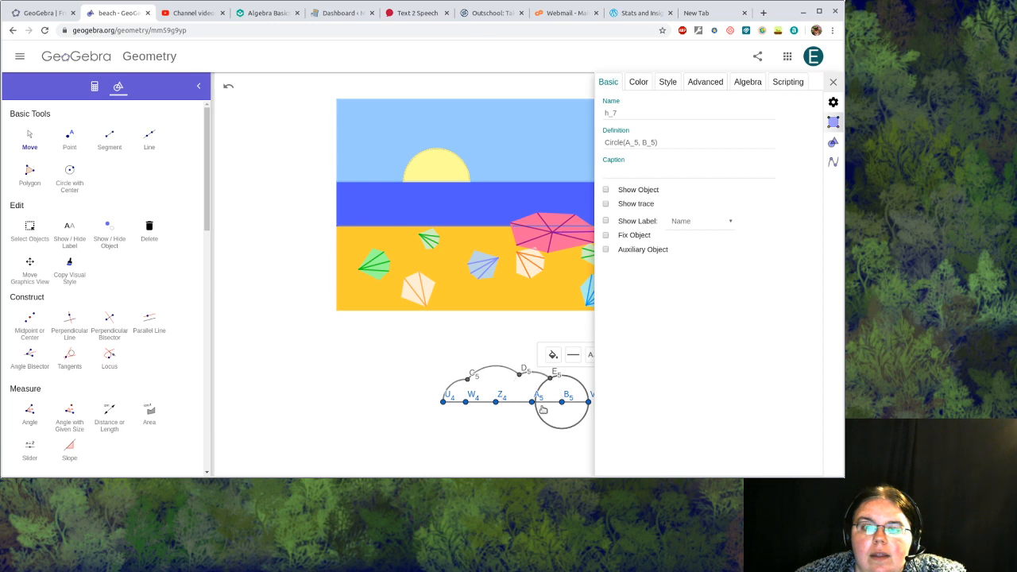
- Hide the lower long-way arc from E₅ to V₄ and the full circle centered on B₅
click(541, 419)
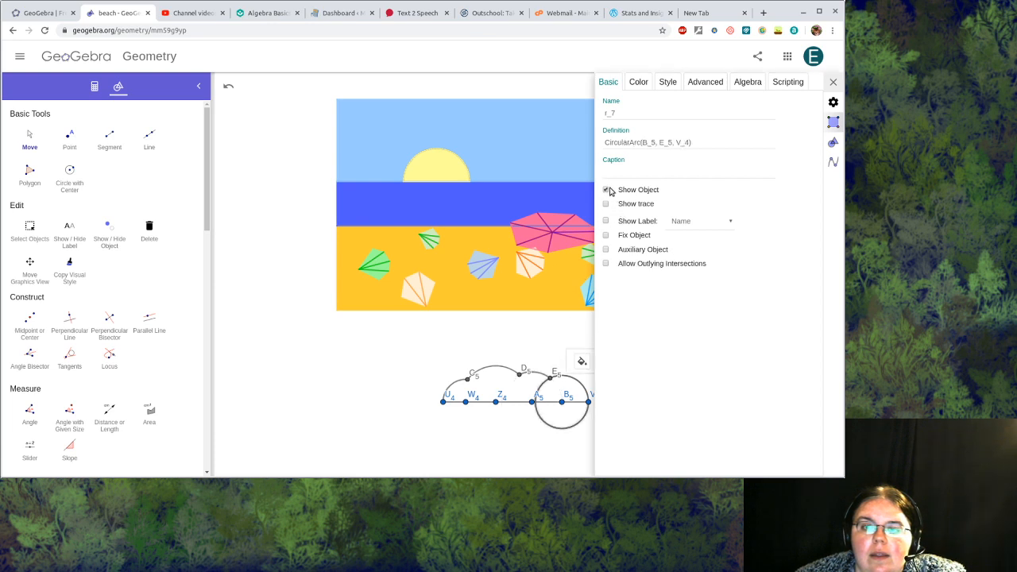
click(606, 190)
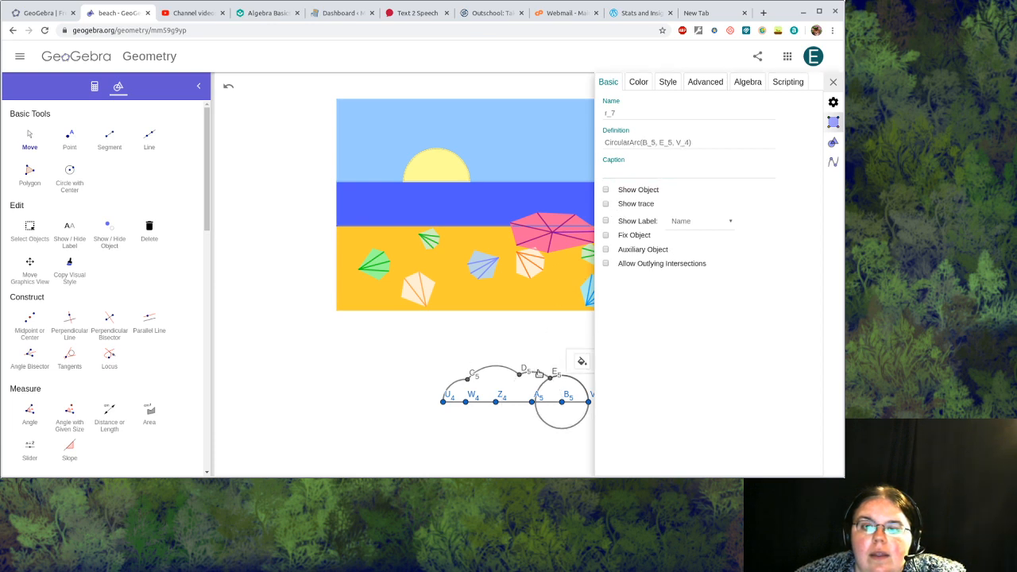
click(549, 427)
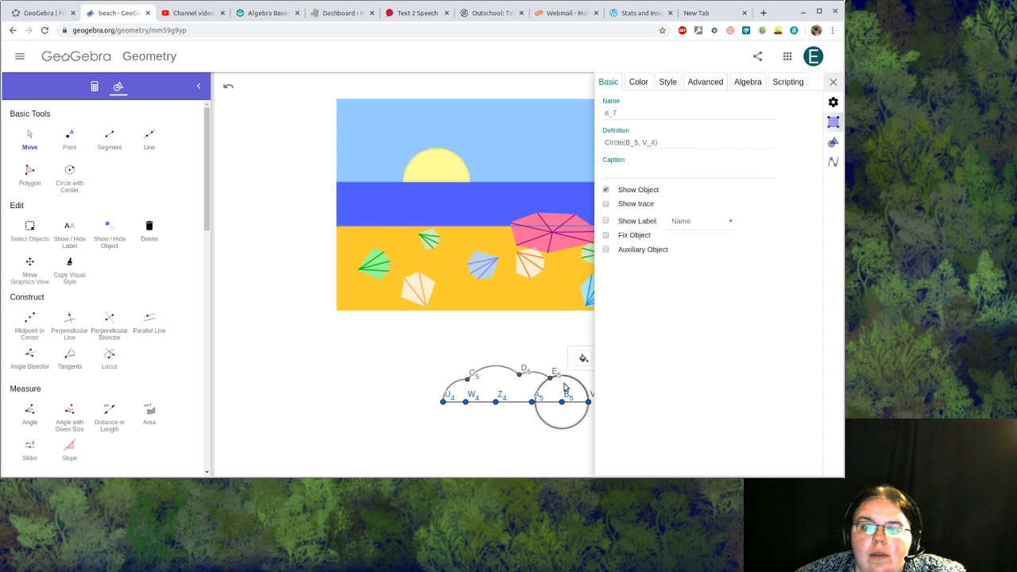
click(606, 191)
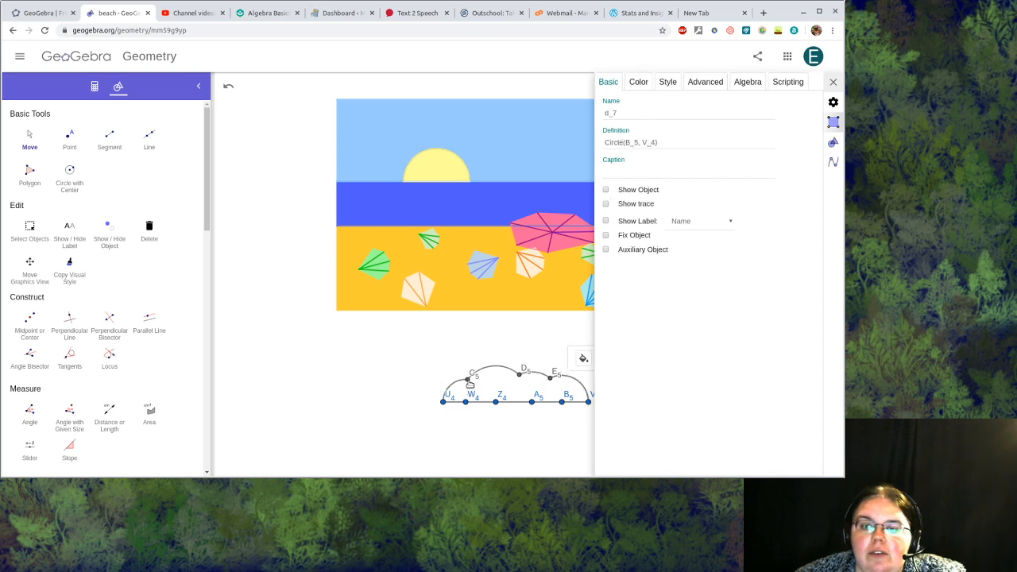
- Hide the intersection points C₅ and D₅ on top of the cloud outline
click(469, 381)
click(606, 190)
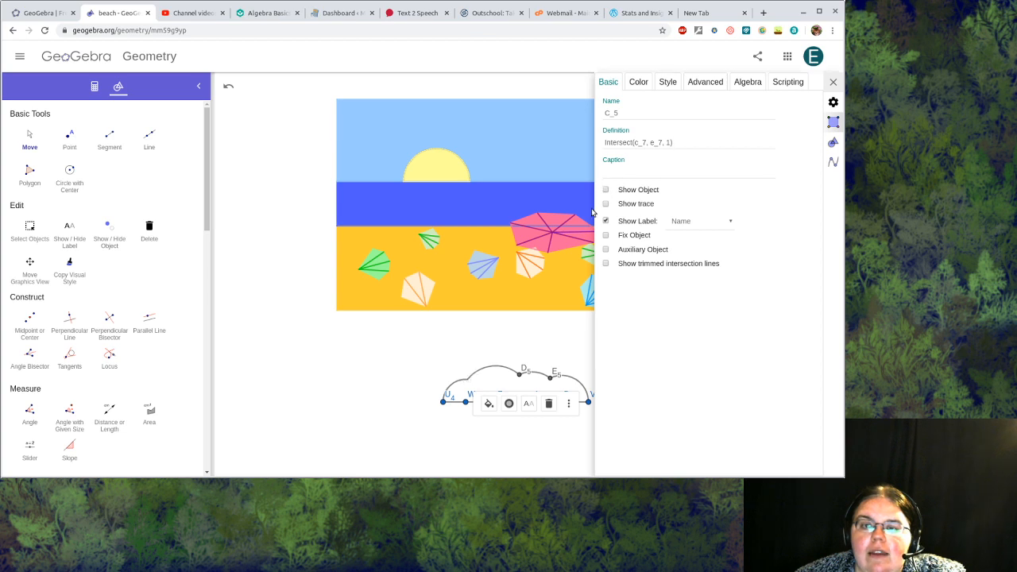
click(520, 375)
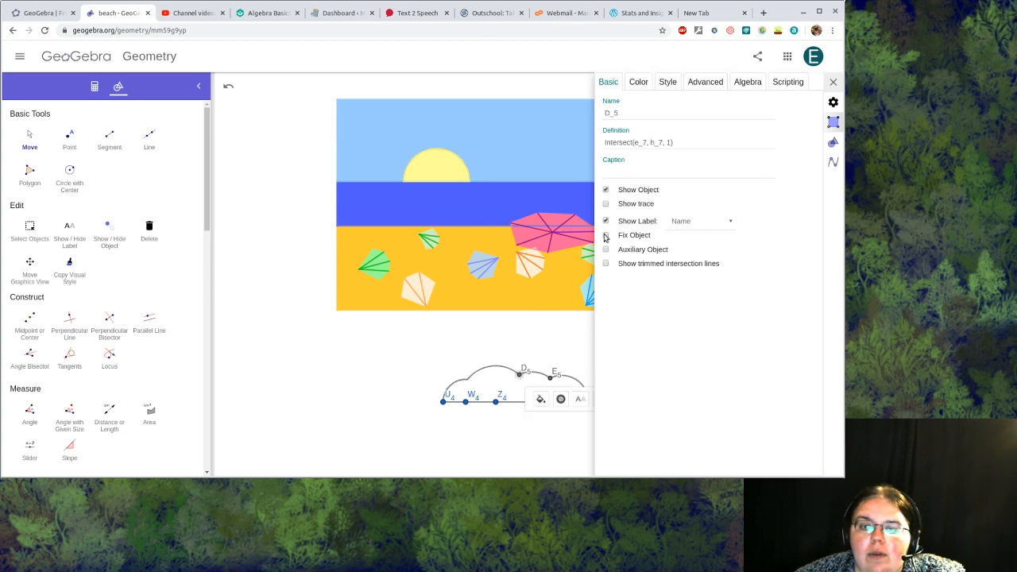
click(606, 190)
click(553, 375)
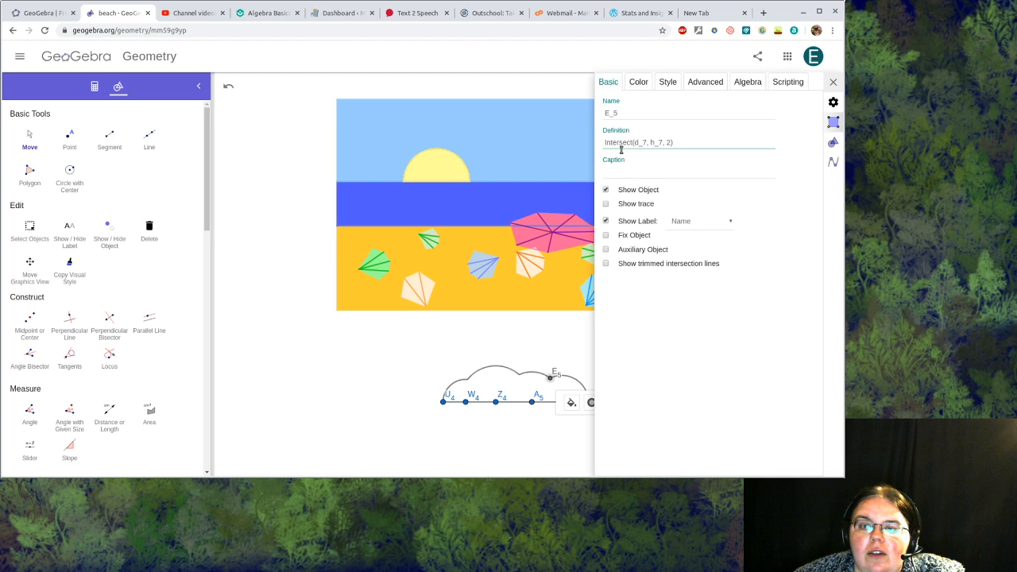
click(606, 190)
click(466, 403)
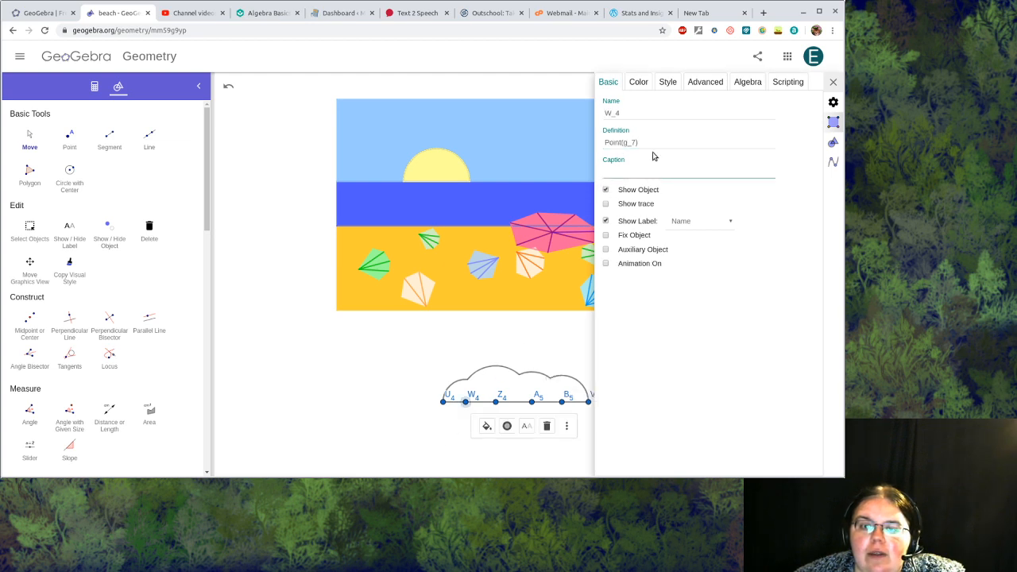
click(607, 190)
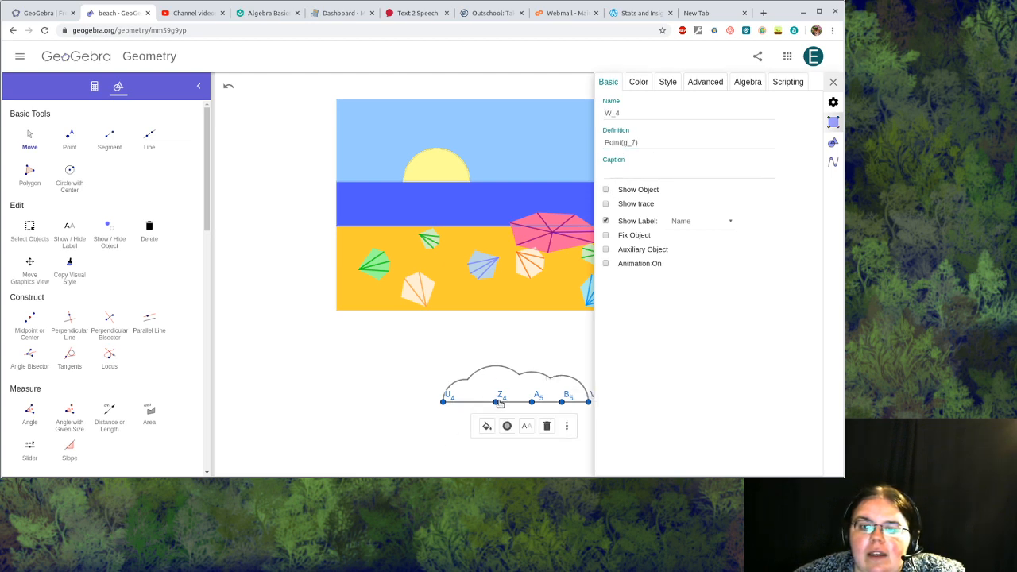
click(497, 402)
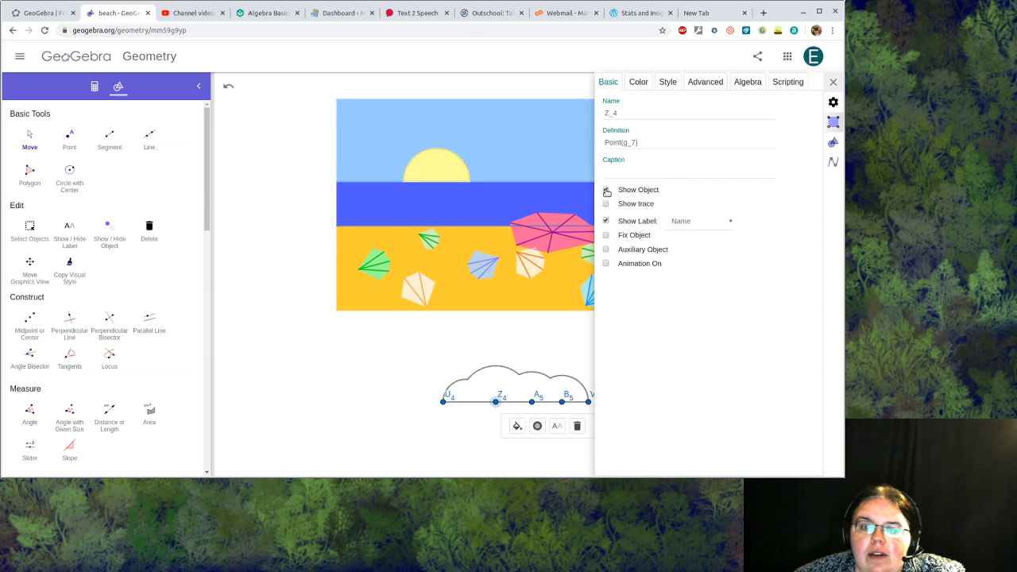
click(321, 398)
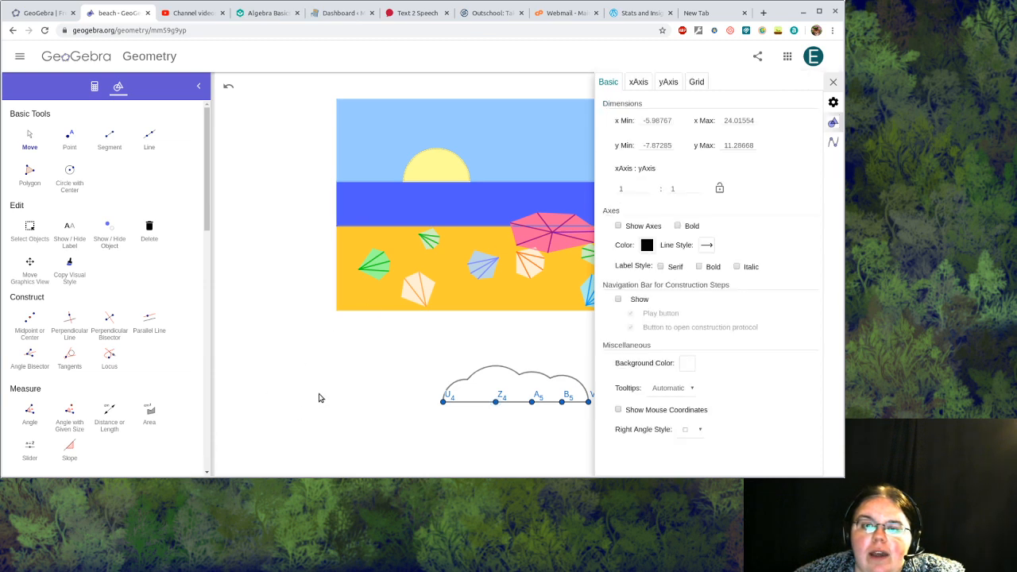
click(229, 87)
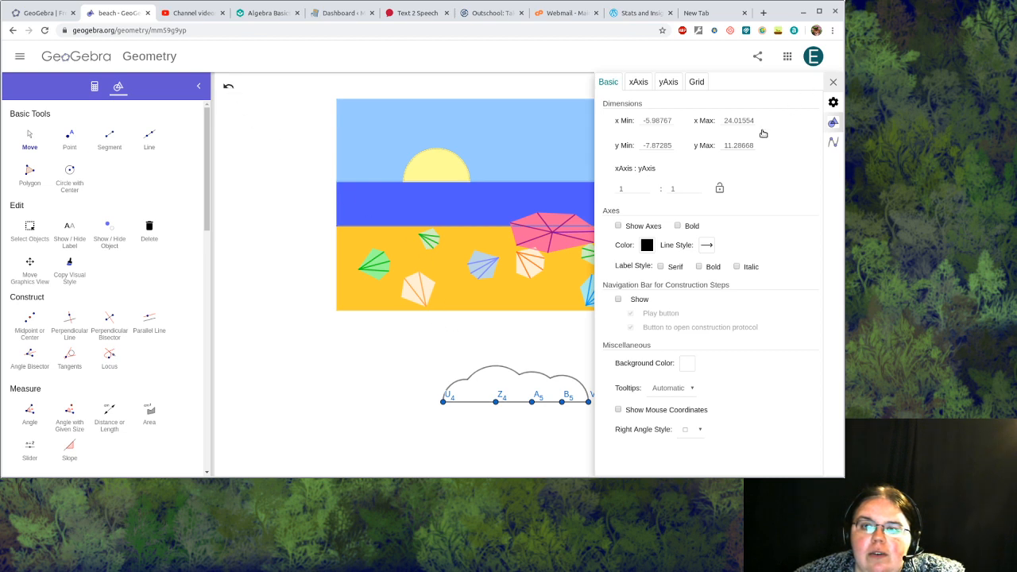
click(832, 84)
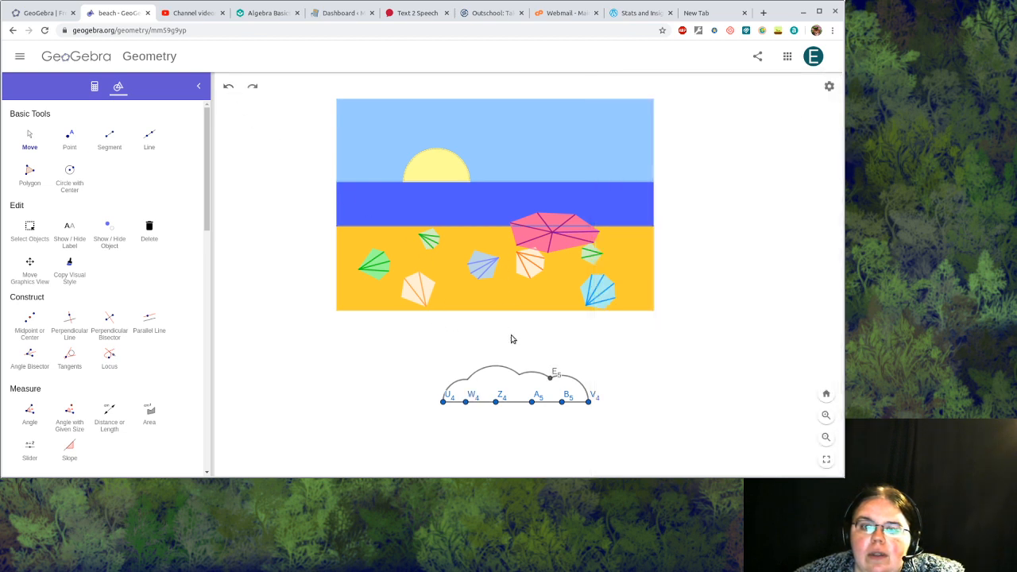
- Hide the remaining intersection point E₅ through its object settings, and close the settings
click(550, 376)
click(651, 402)
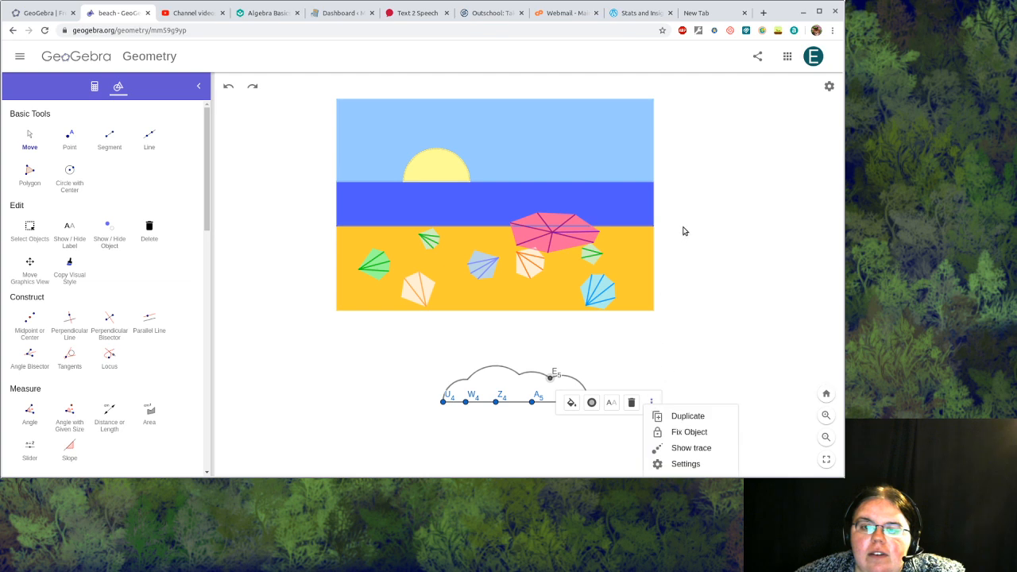
click(674, 465)
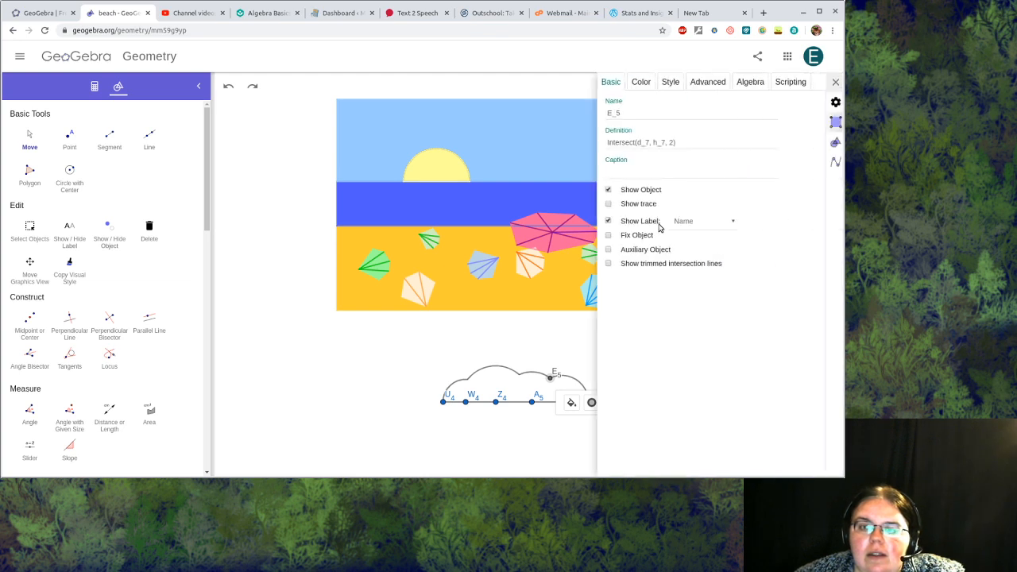
click(607, 191)
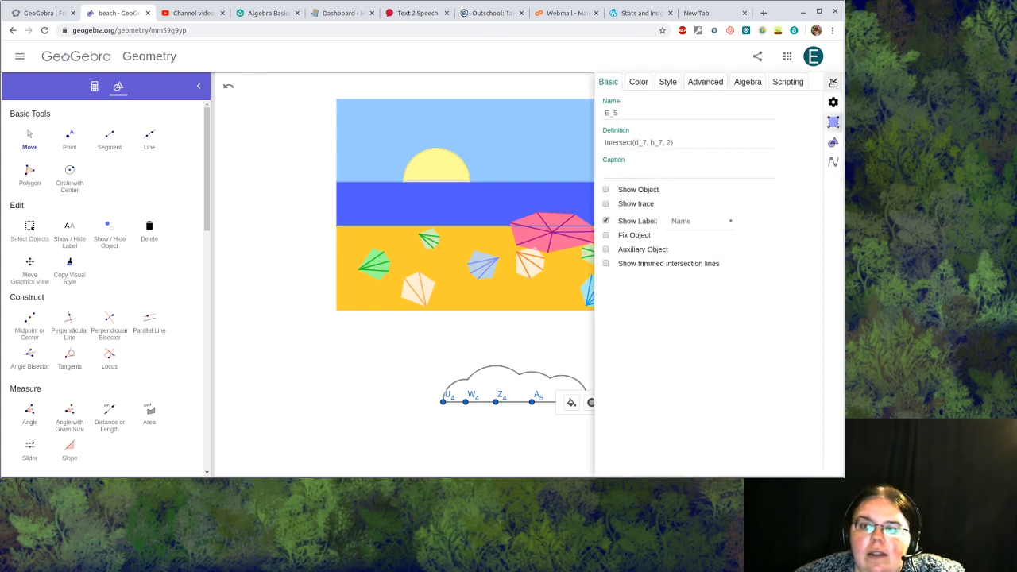
click(833, 81)
click(410, 391)
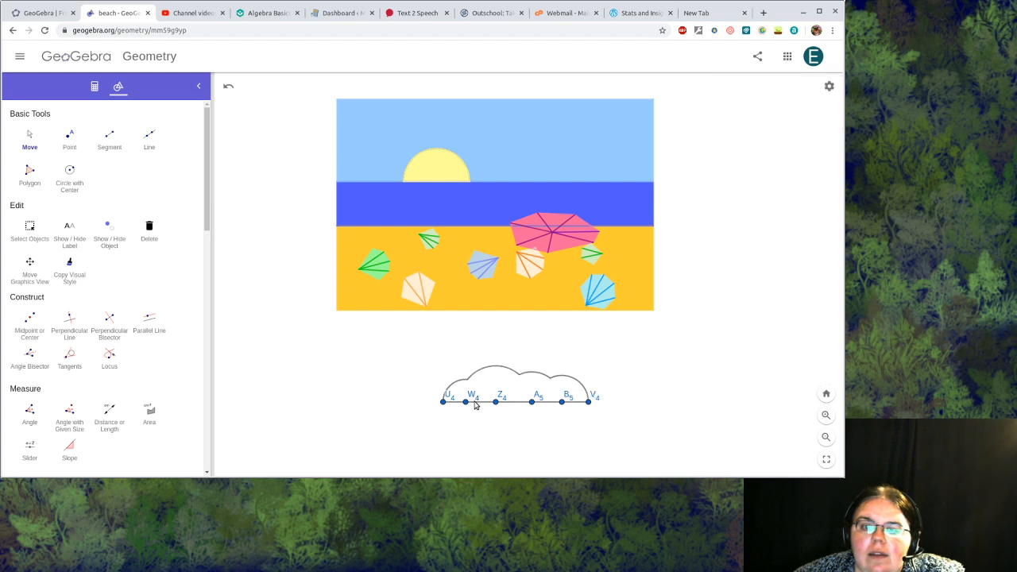
- Reshape the cloud's bumps by shifting W₄, Z₄ and A₅ slightly right and B₅ slightly left along the base segment
mouse_move(467, 405)
mouse_down()
mouse_move(503, 399)
mouse_move(469, 401)
mouse_up()
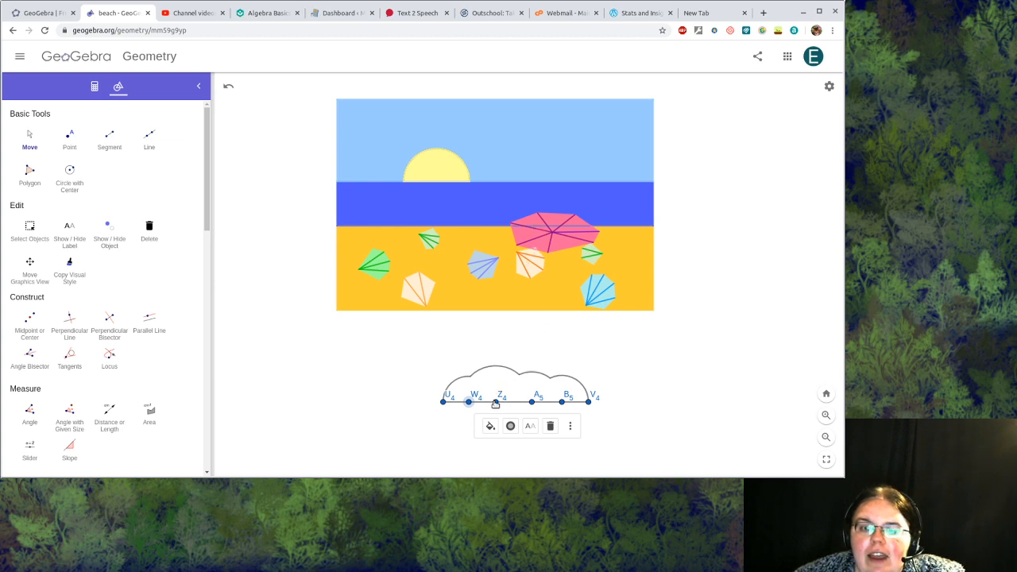
mouse_move(495, 403)
mouse_down()
mouse_move(514, 401)
mouse_move(492, 401)
mouse_move(504, 401)
mouse_up()
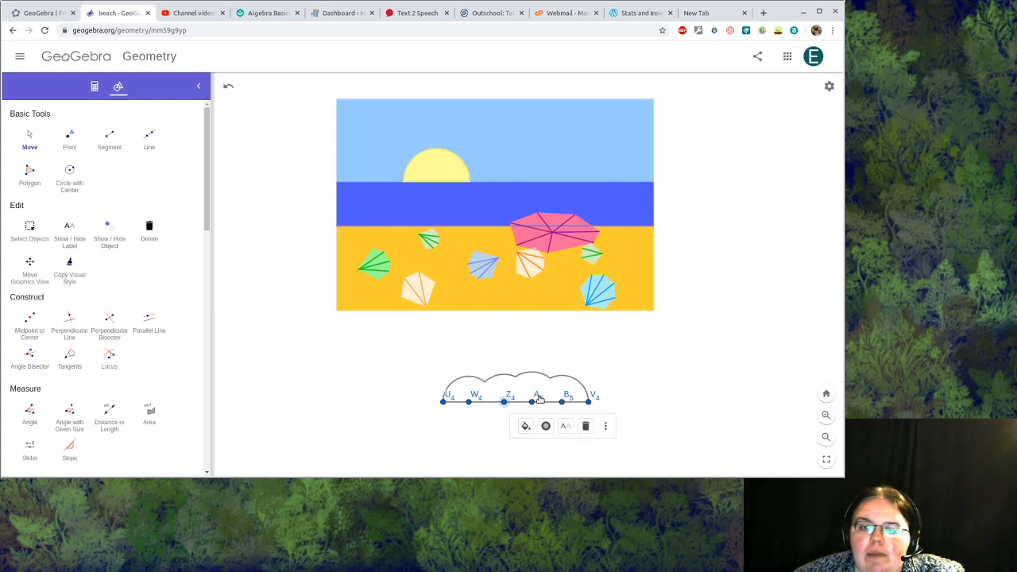
click(532, 402)
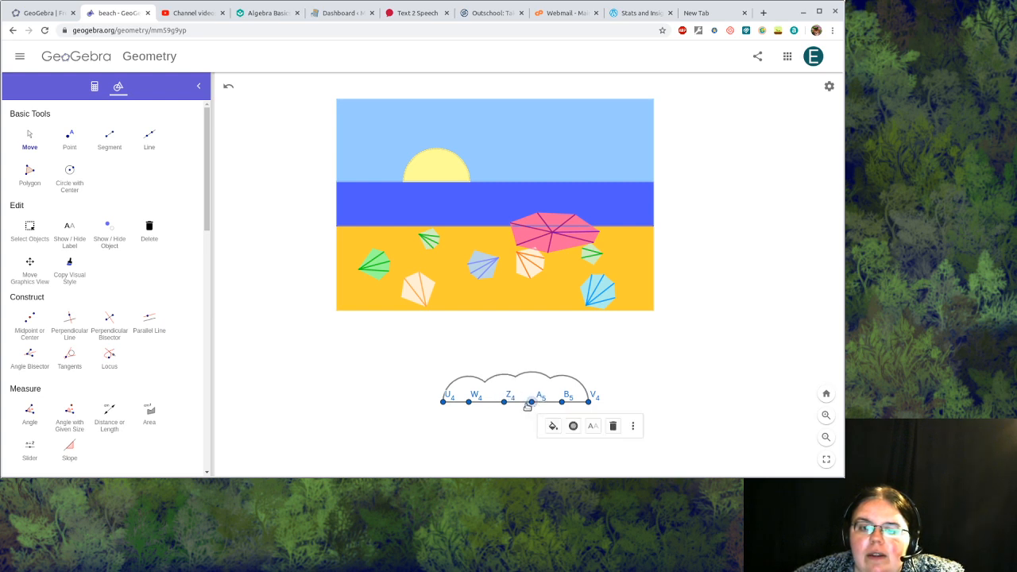
mouse_move(529, 403)
mouse_down()
mouse_move(565, 403)
mouse_move(536, 406)
mouse_up()
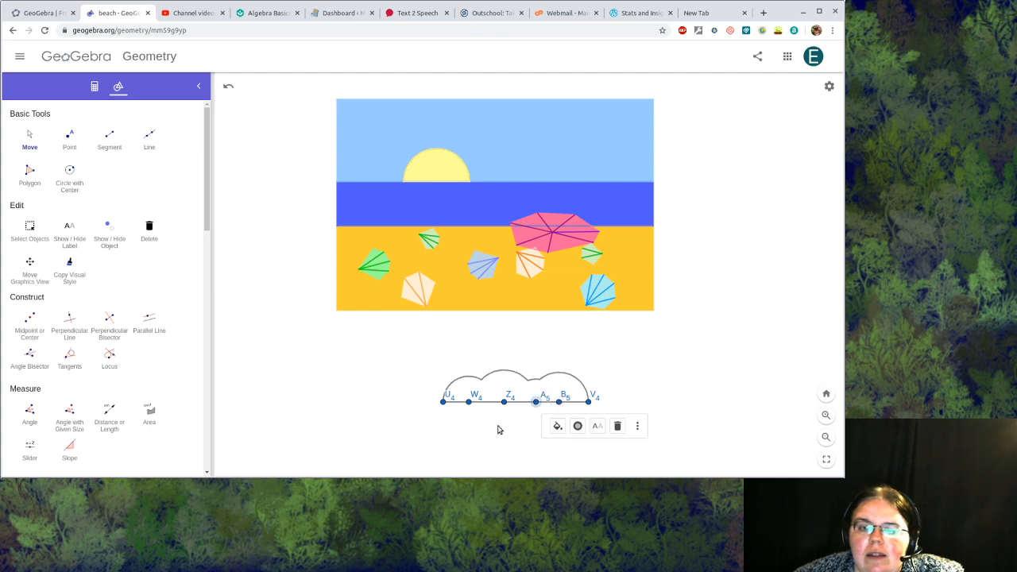
click(497, 431)
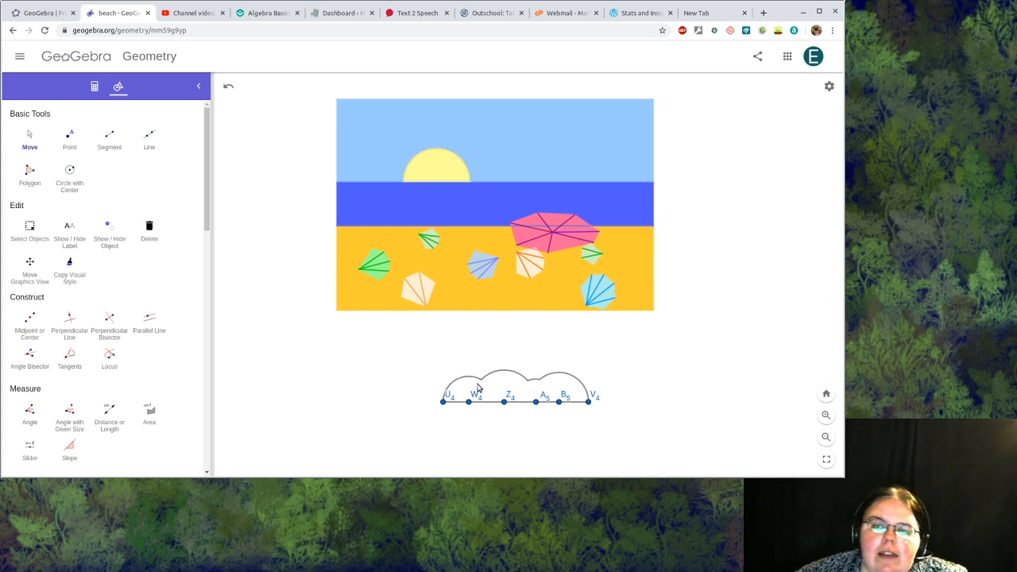
- Hide the four arc centers W₄, Z₄, A₅ and B₅ on the base segment through the object settings
click(469, 401)
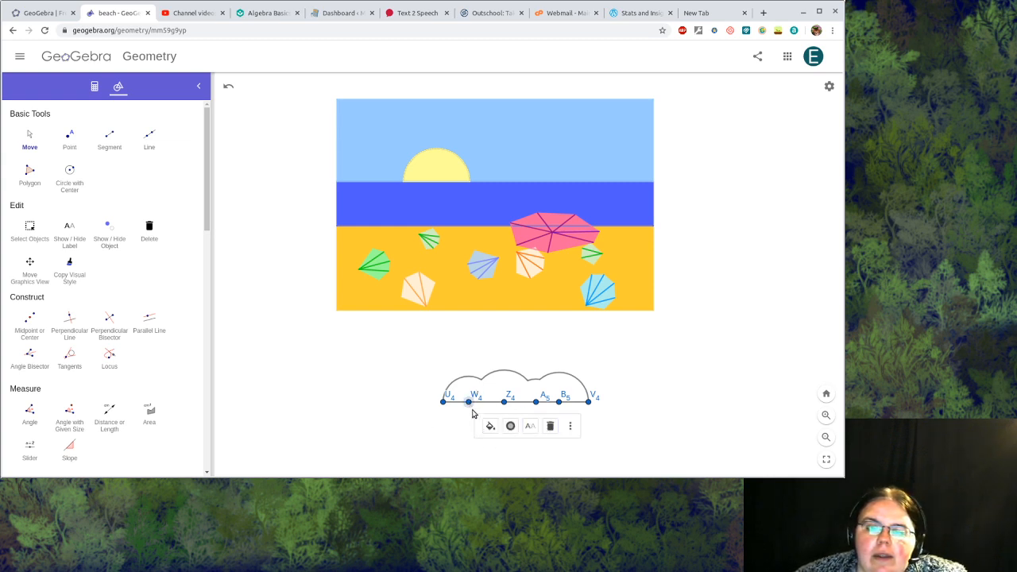
right_click(469, 401)
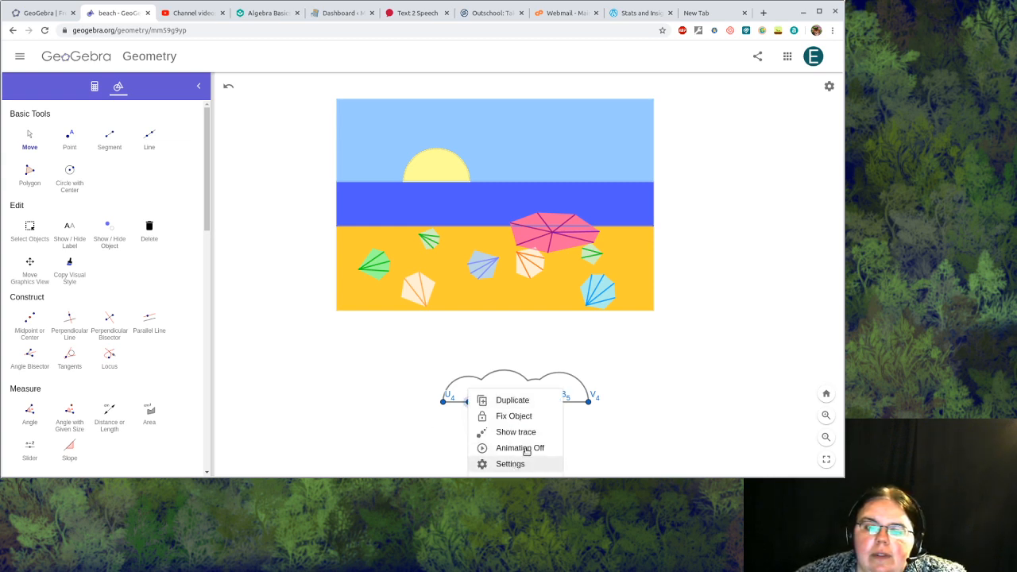
click(507, 463)
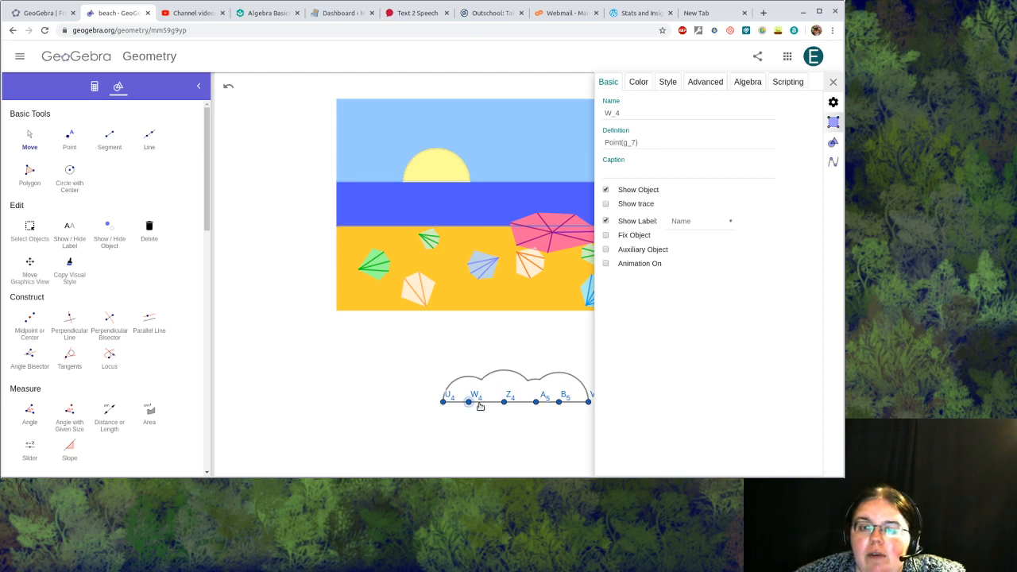
click(606, 190)
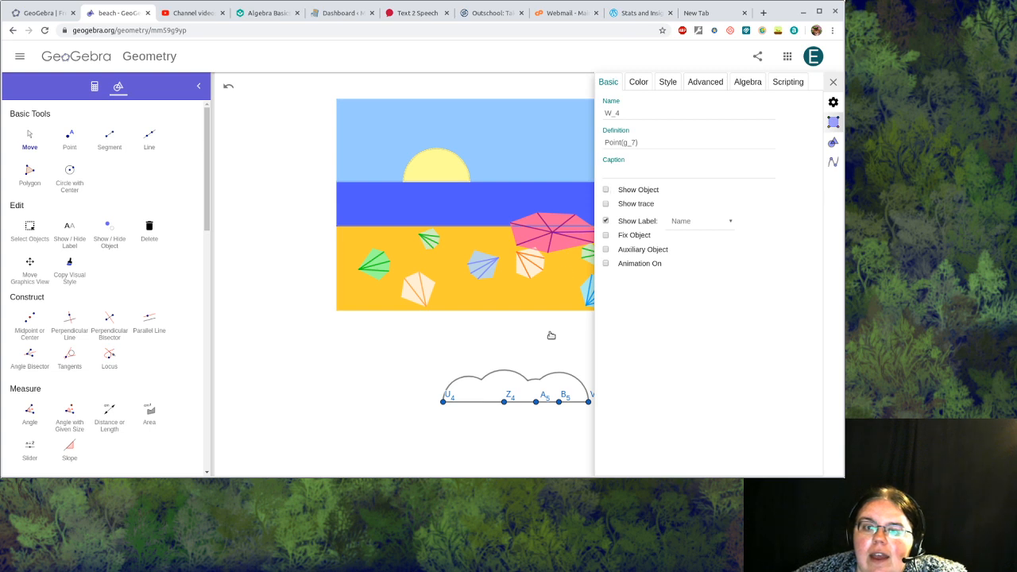
click(504, 402)
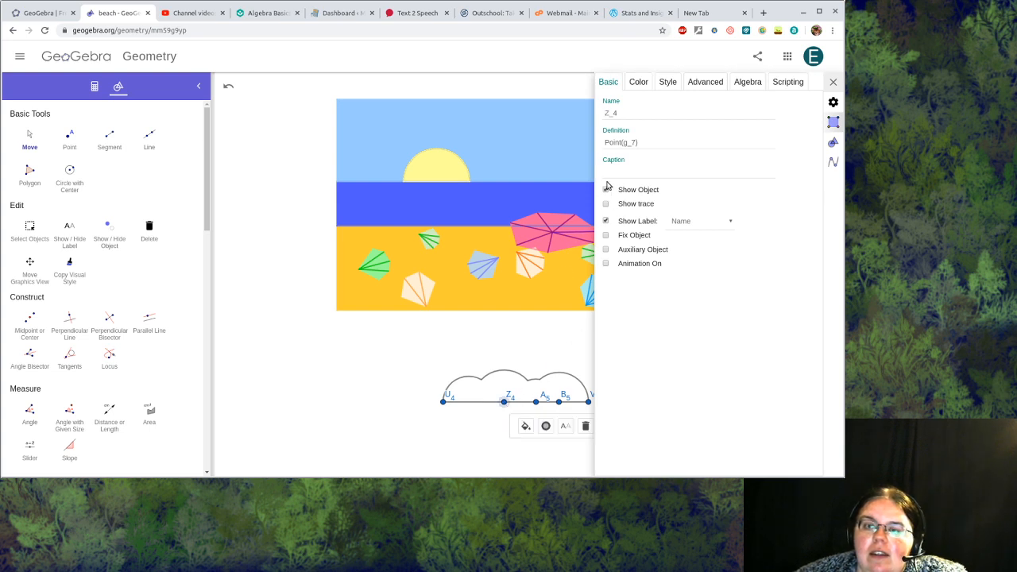
click(606, 189)
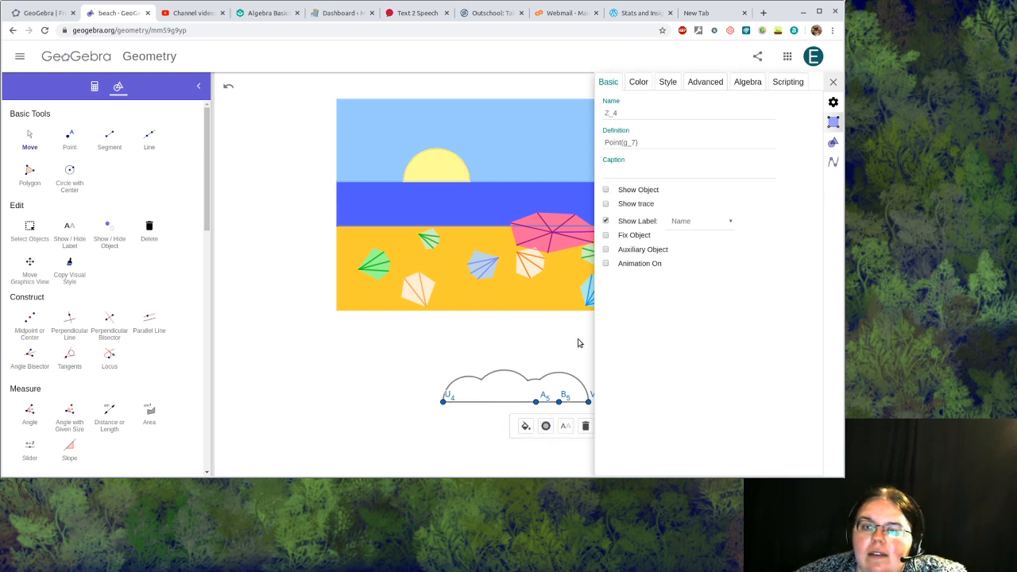
click(536, 402)
click(607, 190)
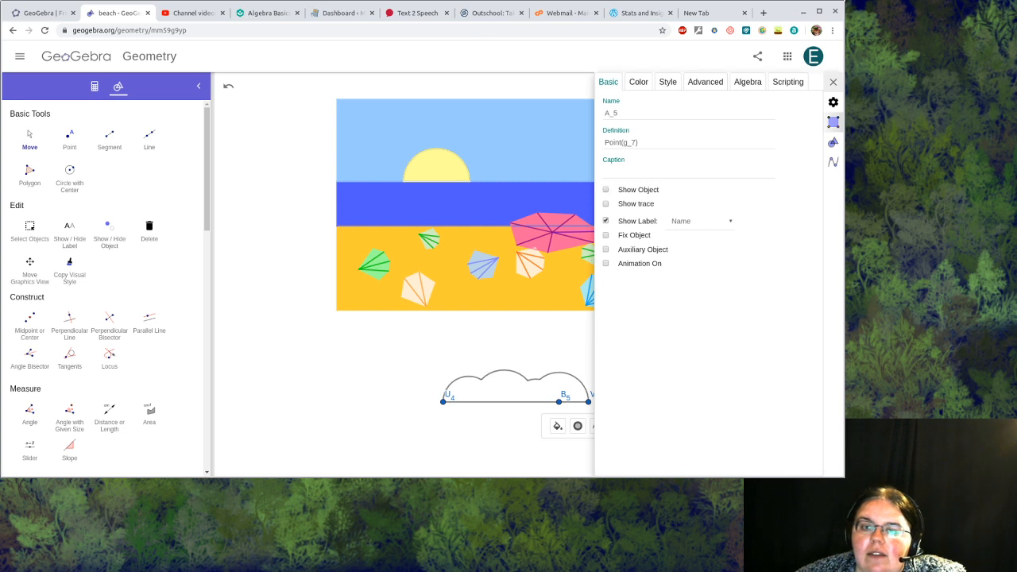
click(562, 402)
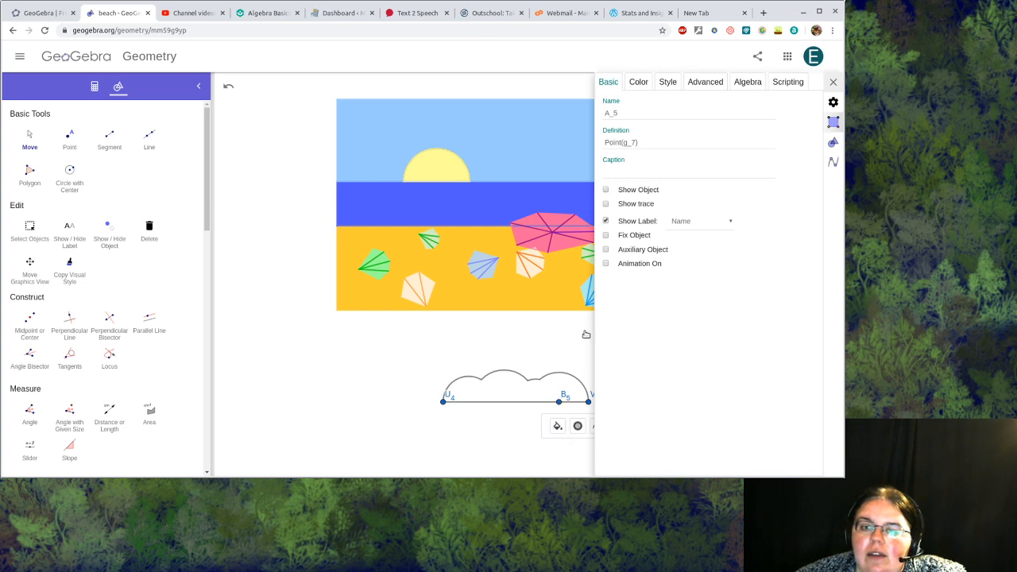
click(606, 190)
- Hide the base segment's right endpoint V₄, leaving U₄ shown, and close the settings
click(589, 401)
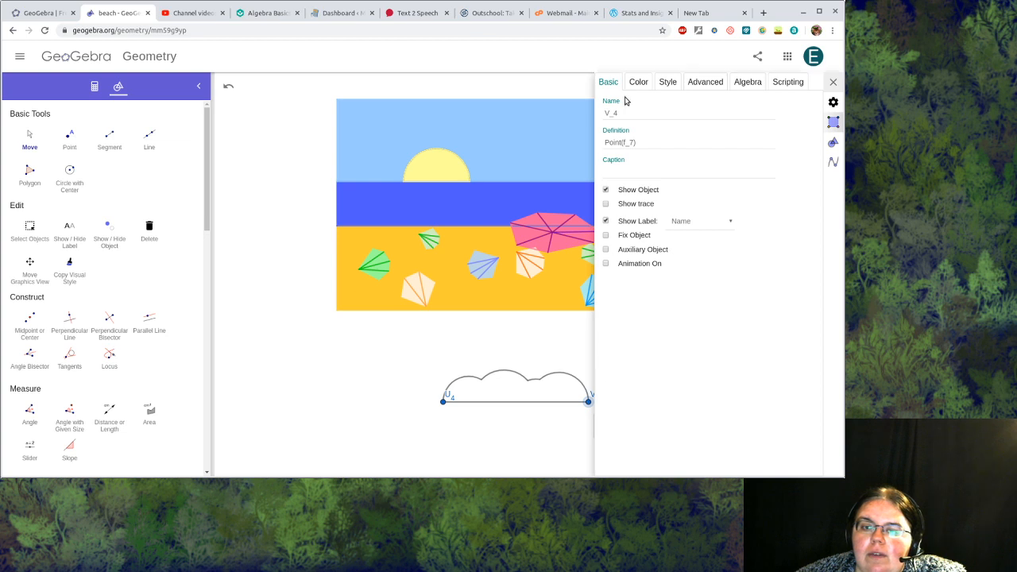
click(607, 190)
click(329, 398)
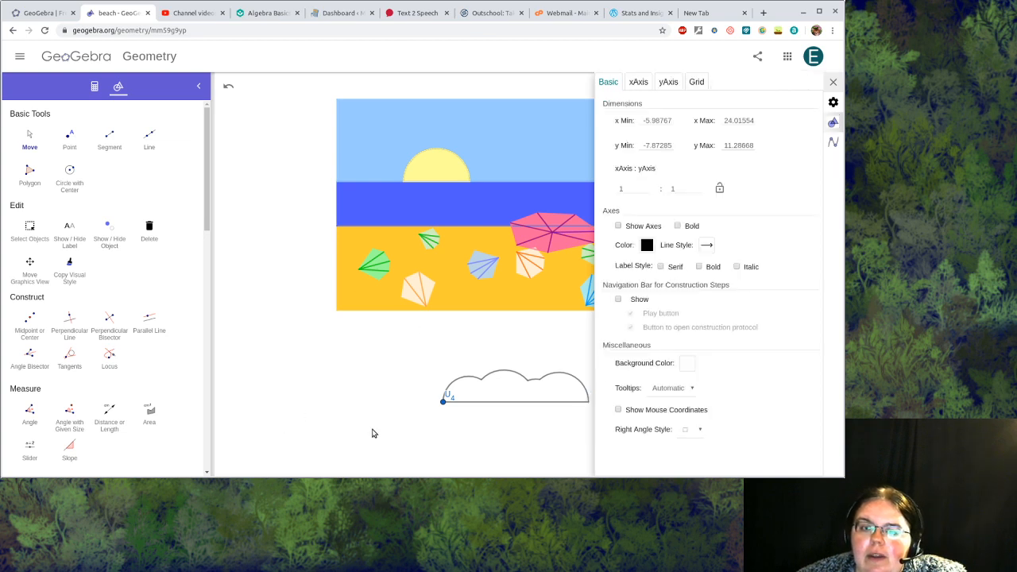
click(834, 82)
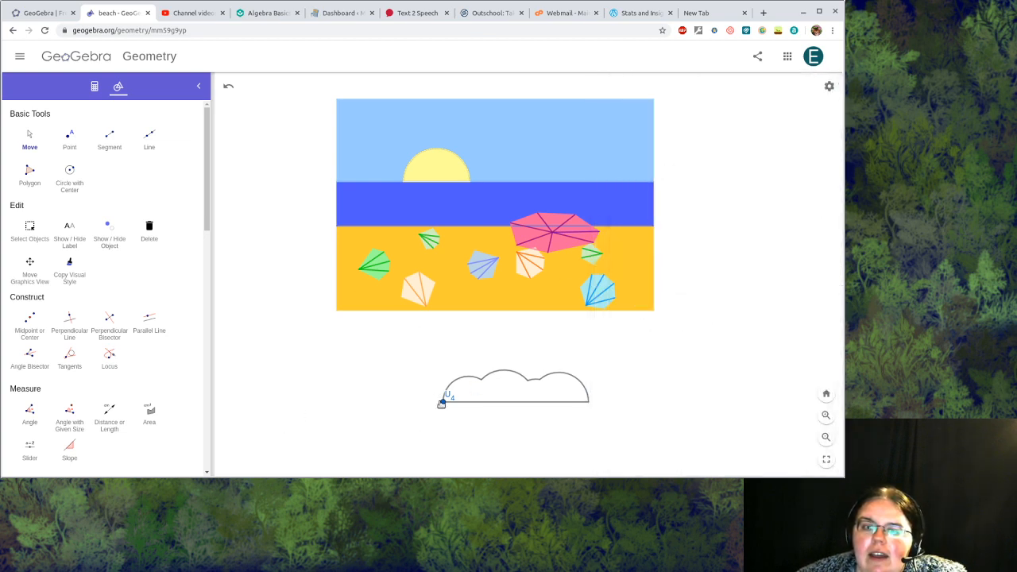
- Move the whole cloud by its corner point U₄ into the sky, to the right of the sun
drag(443, 403, 492, 150)
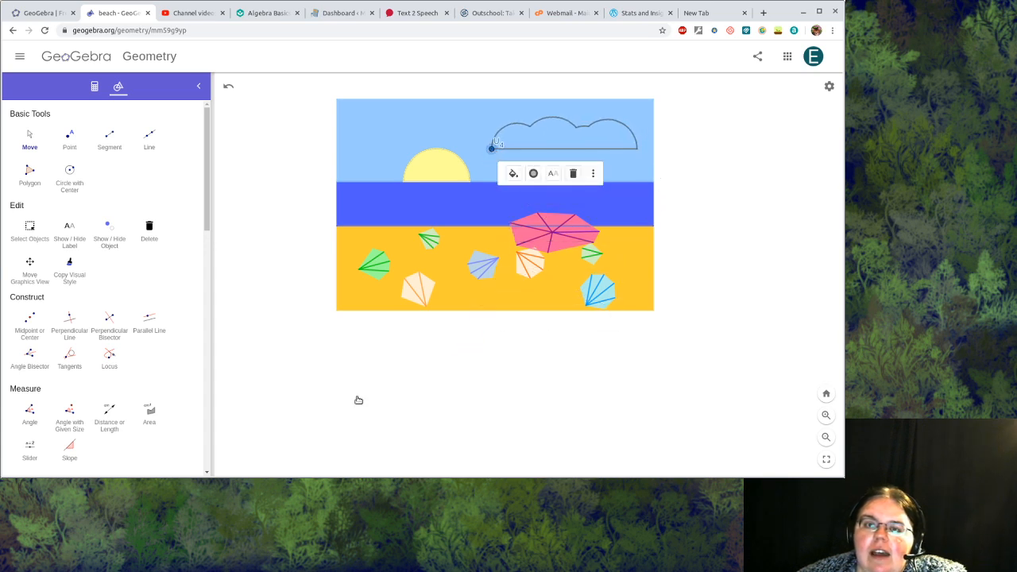
click(395, 454)
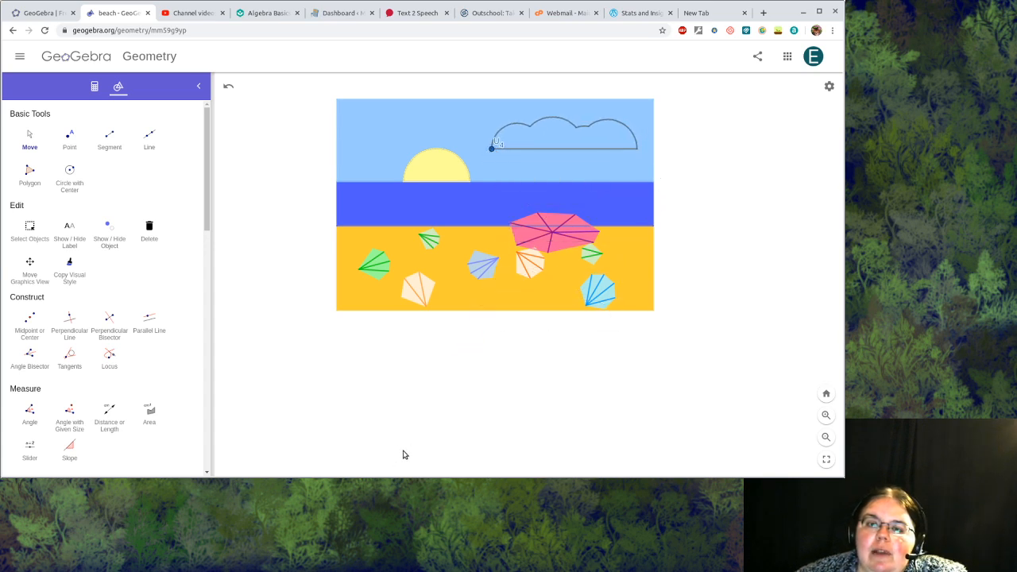
- Hide the cloud's remaining corner point U₄ through its object settings
click(491, 150)
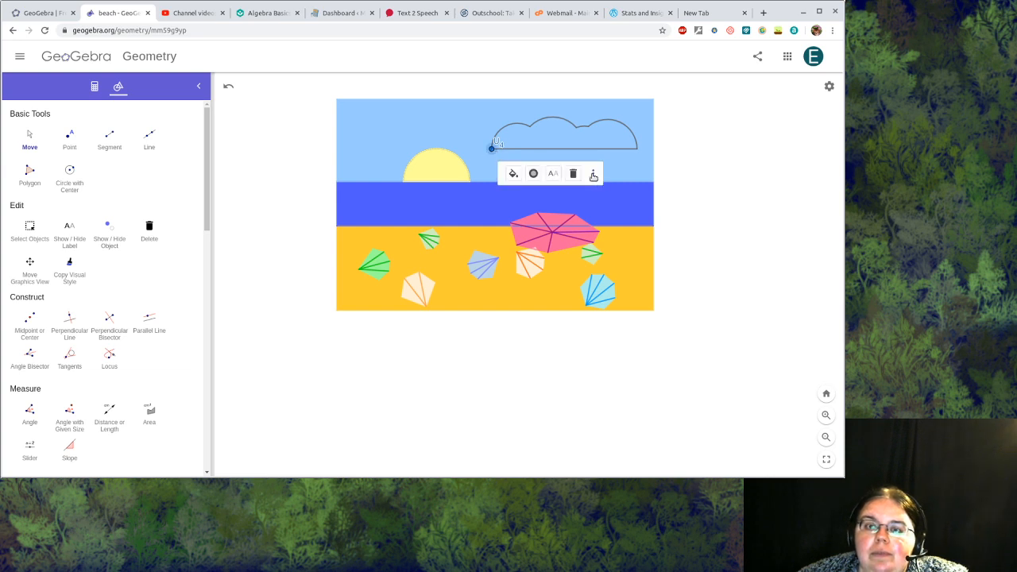
click(593, 175)
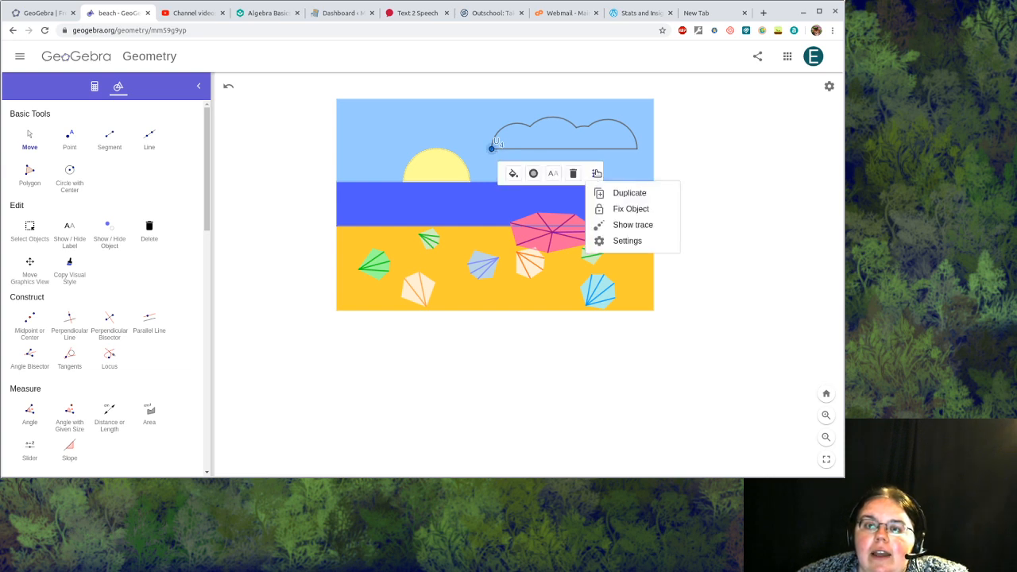
click(607, 243)
click(638, 81)
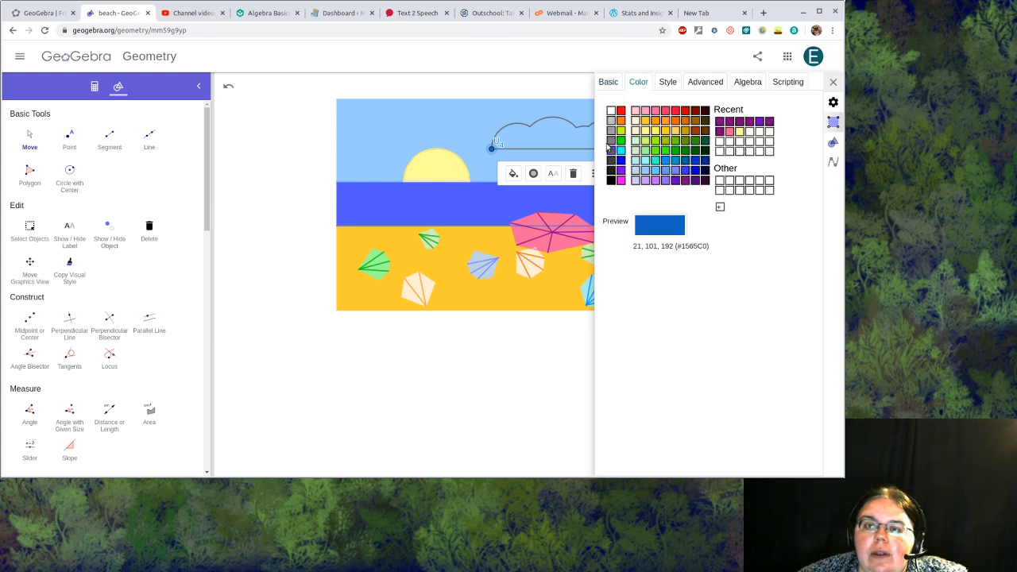
click(608, 82)
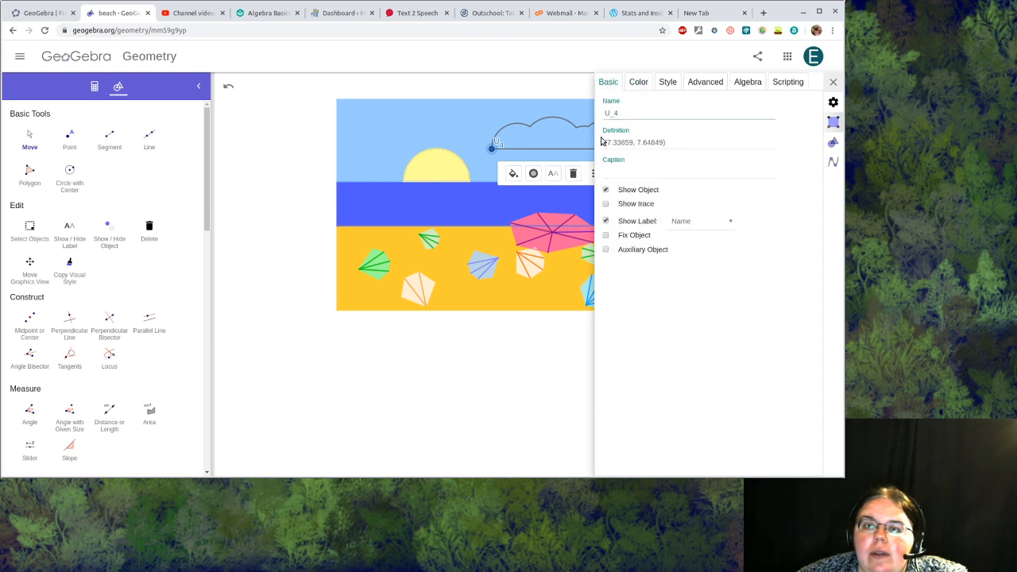
click(606, 190)
- Color the cloud's base segment and its leftmost arc white
click(545, 150)
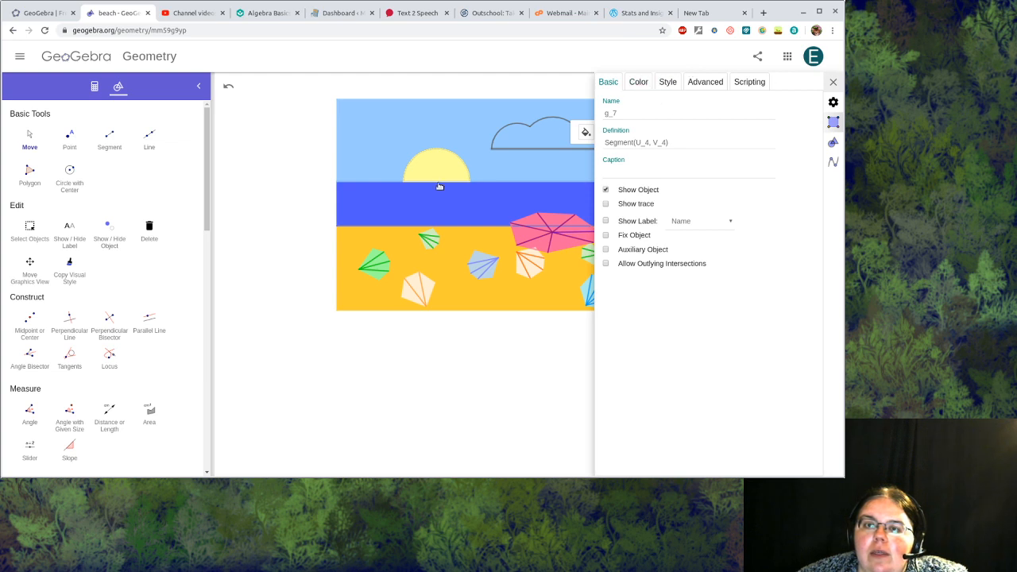
drag(494, 326, 419, 348)
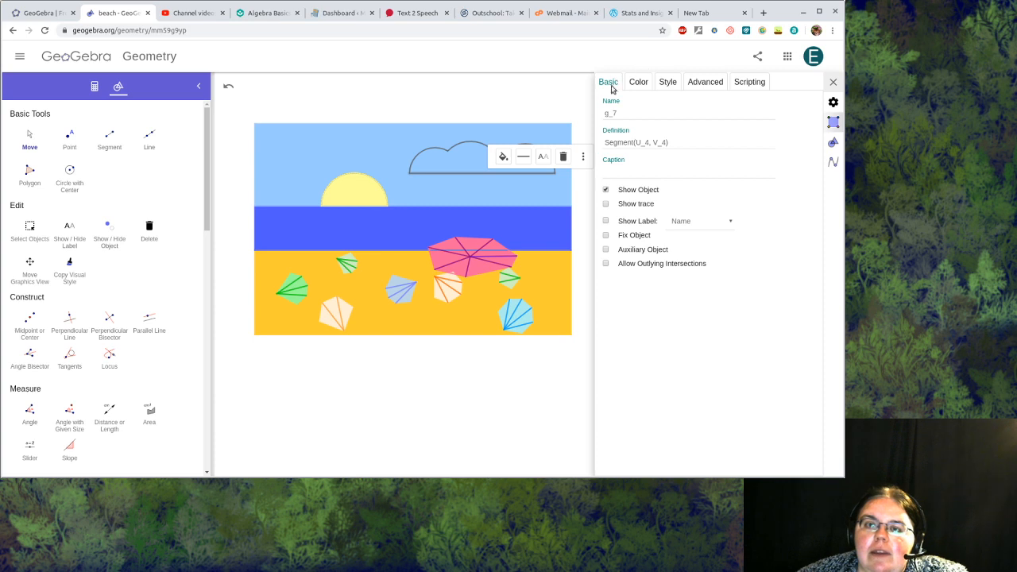
click(640, 82)
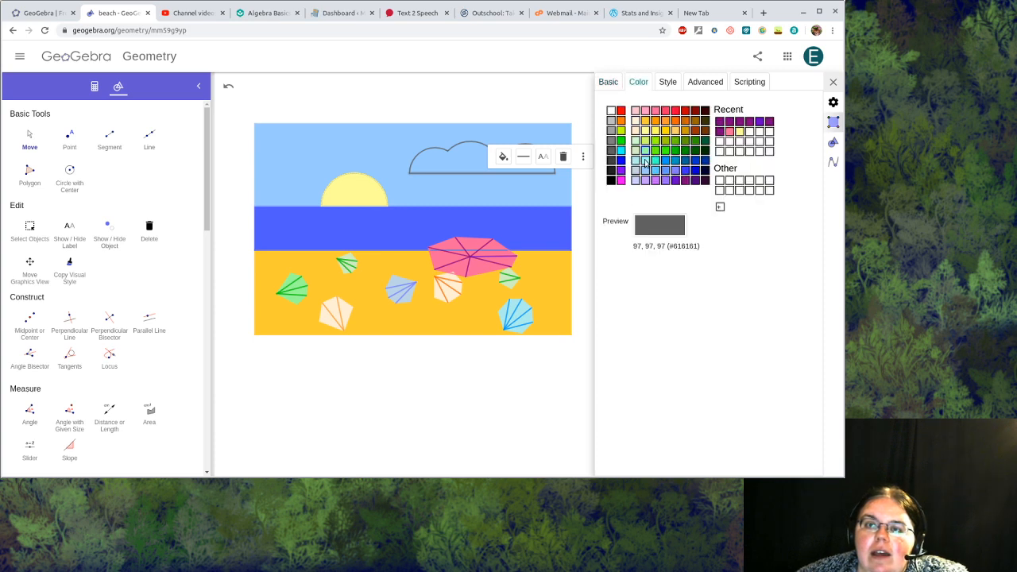
click(611, 111)
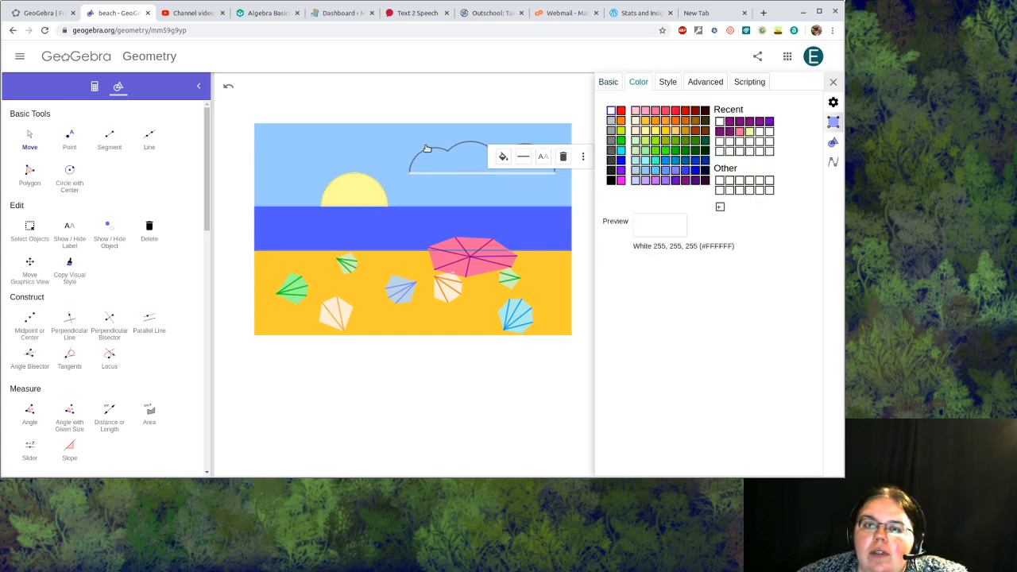
click(432, 151)
click(611, 110)
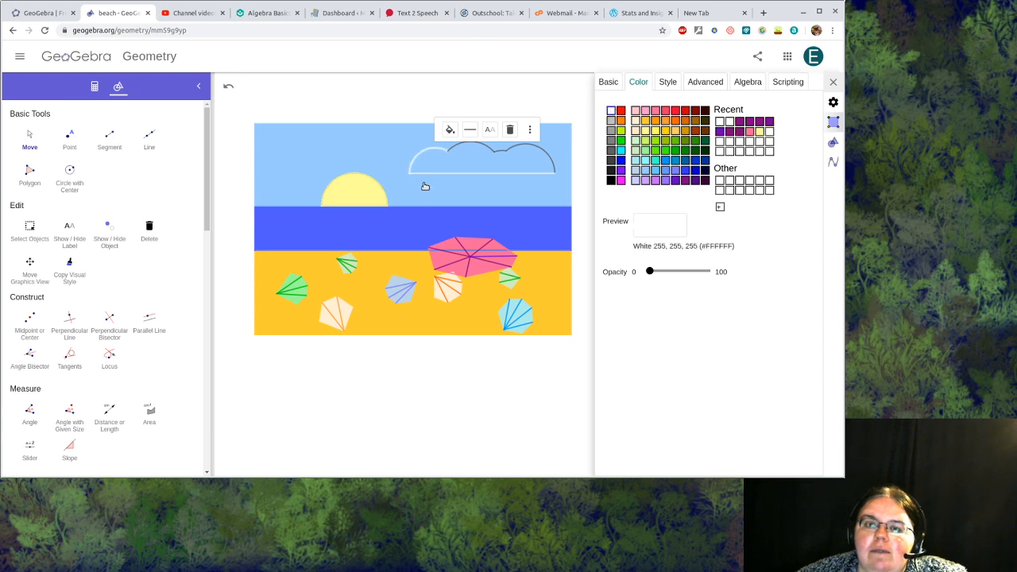
- Color the cloud's remaining arcs white: the small connecting arc, the right bump and the middle bump, and deselect the outline
click(515, 151)
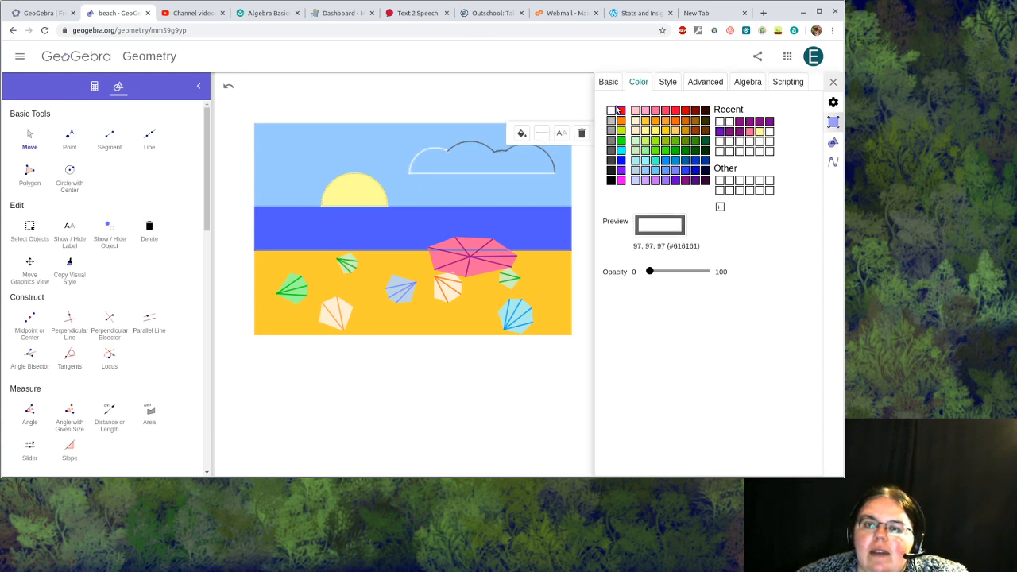
click(611, 110)
click(552, 166)
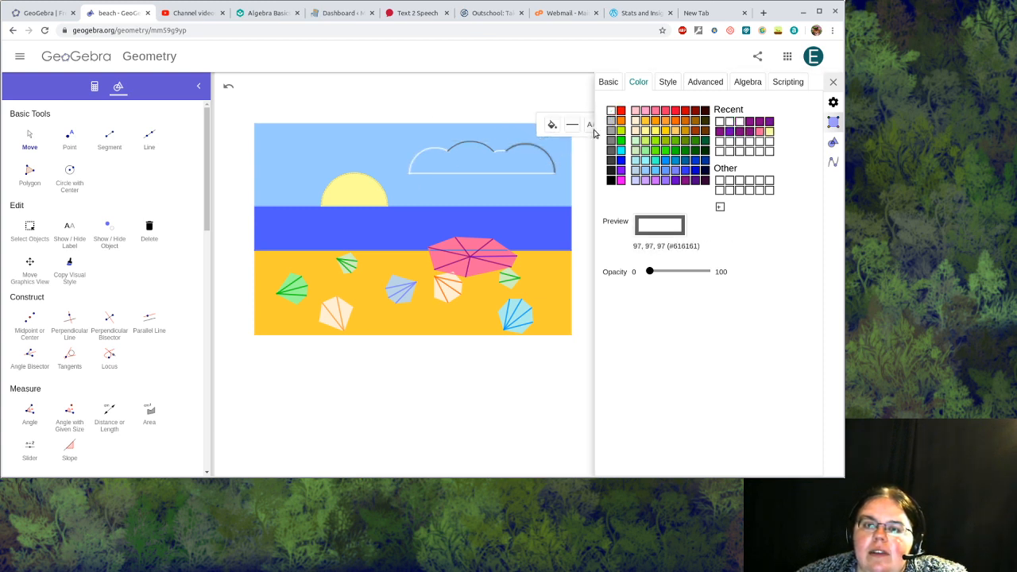
click(620, 110)
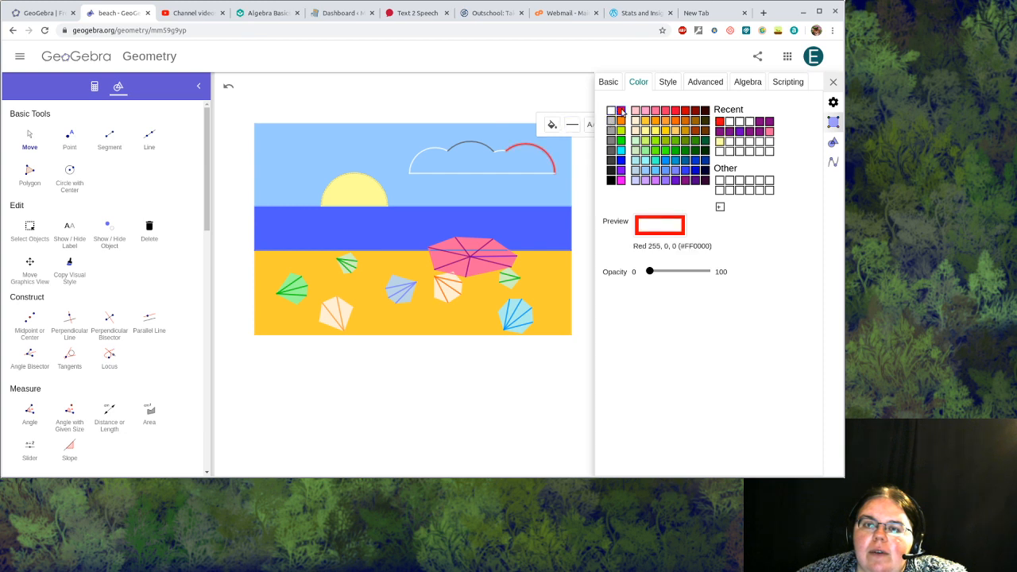
click(611, 111)
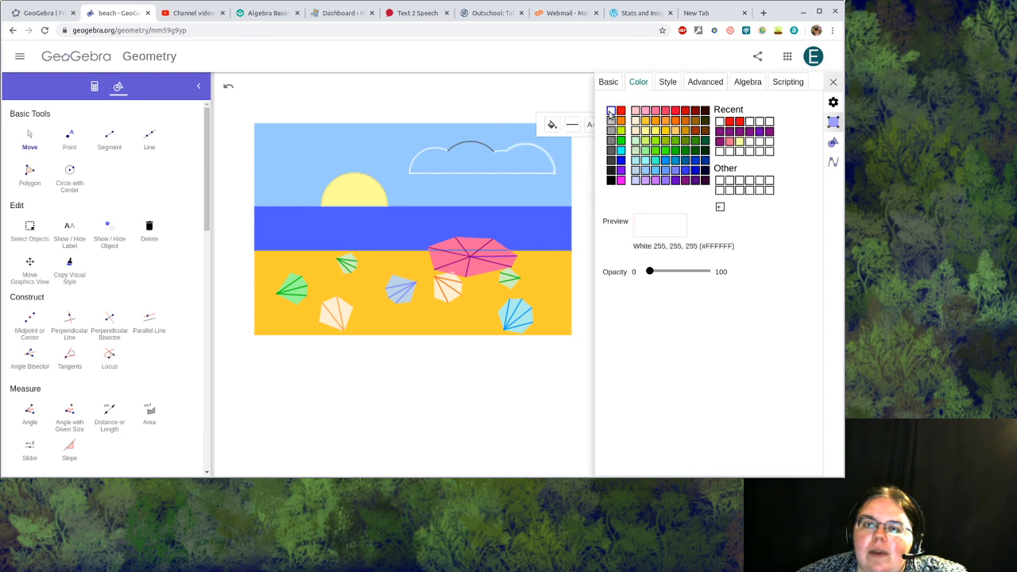
click(486, 148)
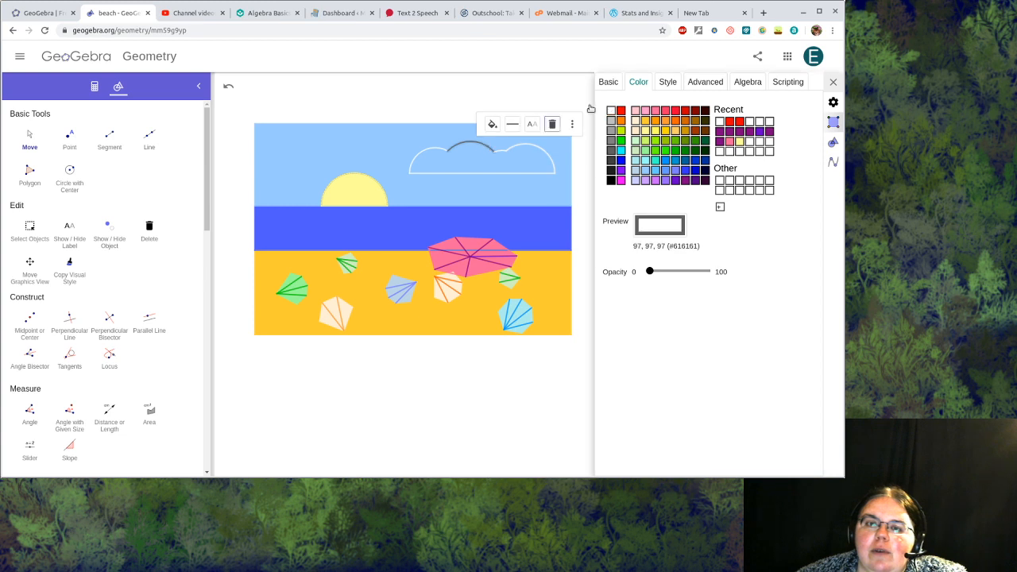
click(611, 111)
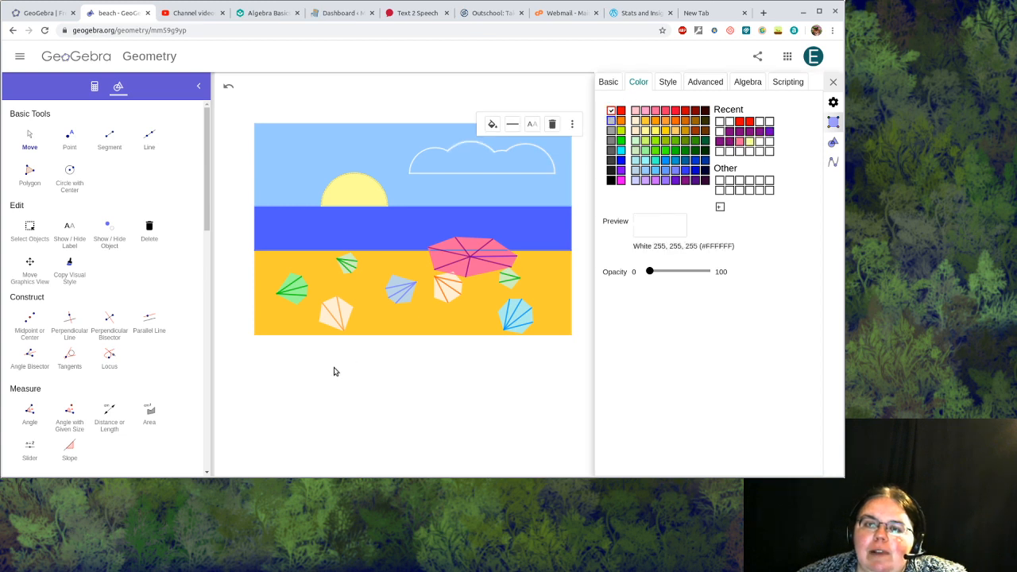
click(411, 414)
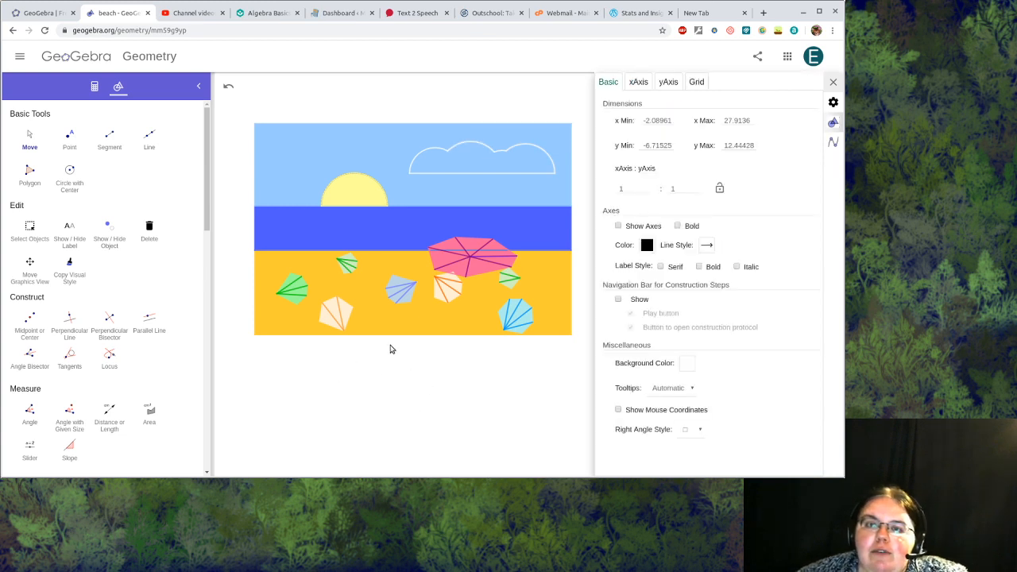